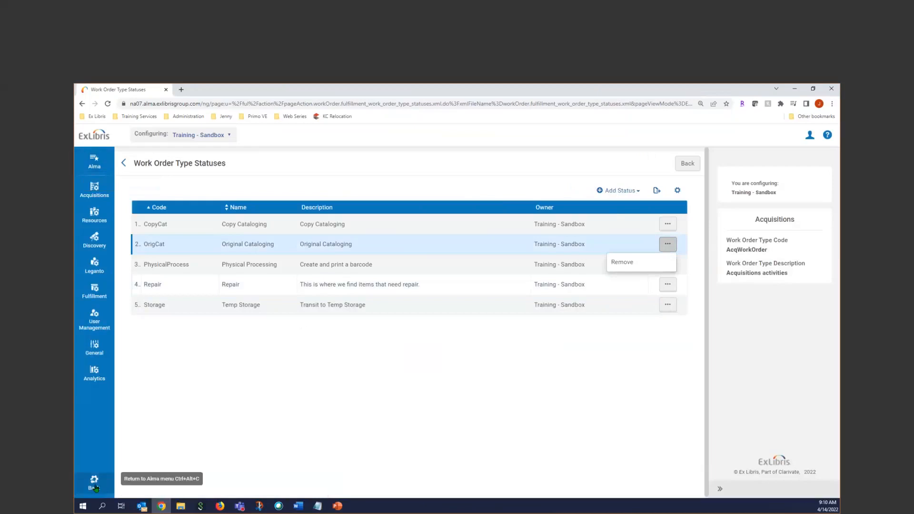
- Leave the configuration area, switch to PowerPoint and present the slides on receiving one-time orders
click(95, 482)
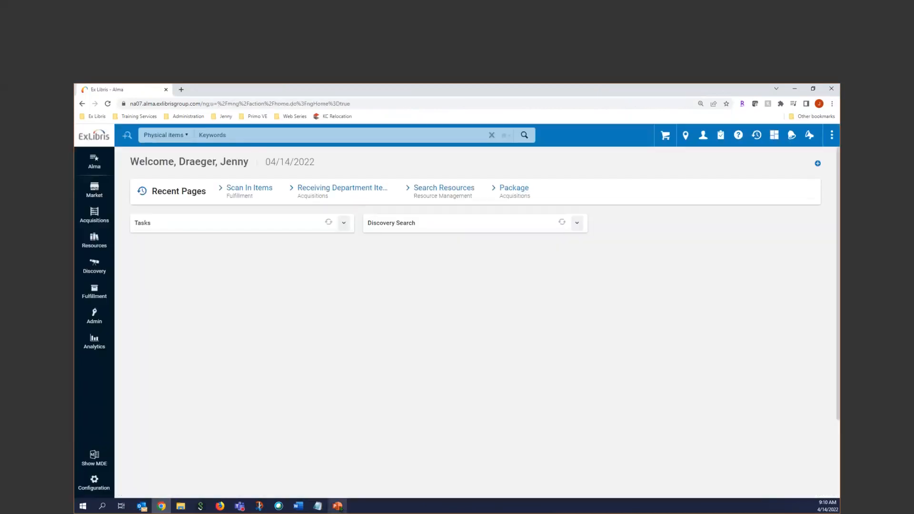
click(337, 505)
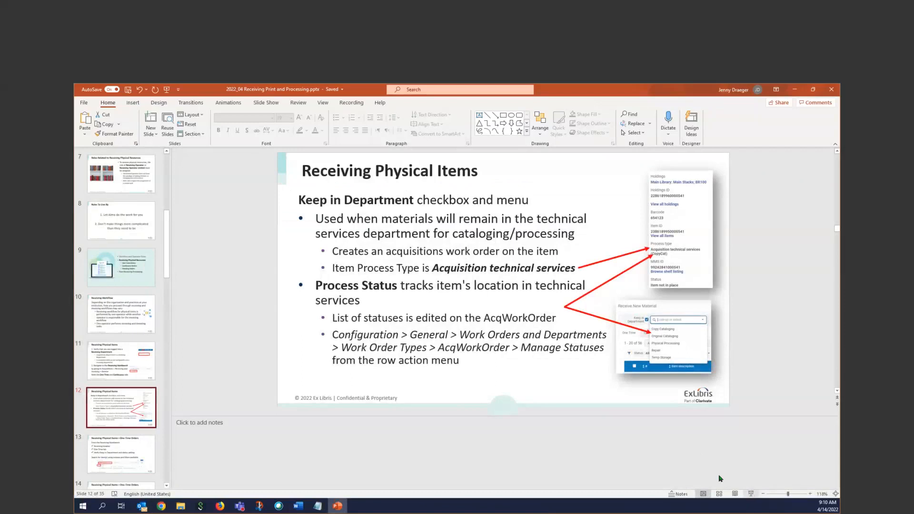
click(750, 494)
key(Right)
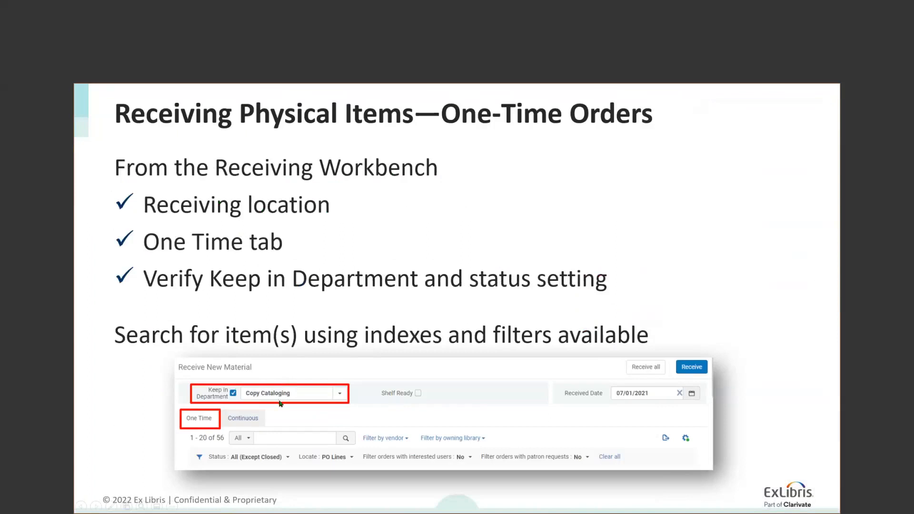
click(580, 318)
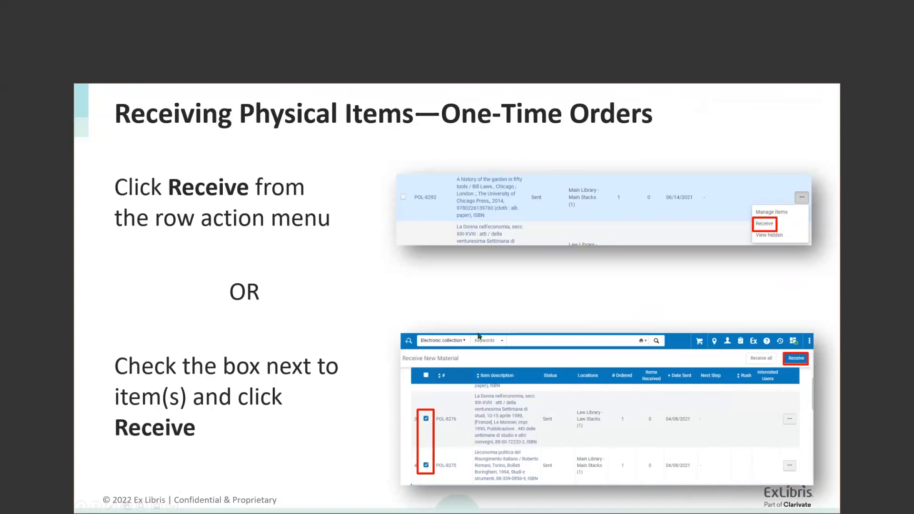
key(Escape)
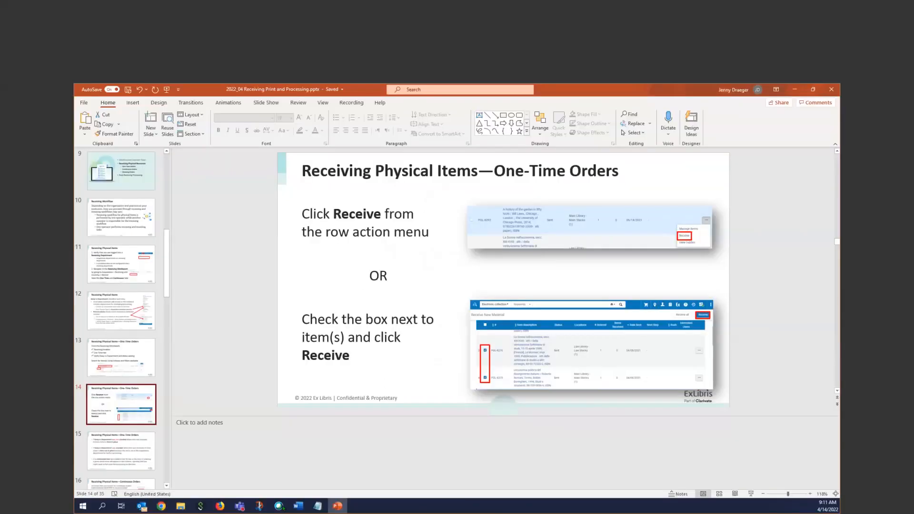
- Switch back to Alma in Chrome and set the current location to always be shown
click(161, 506)
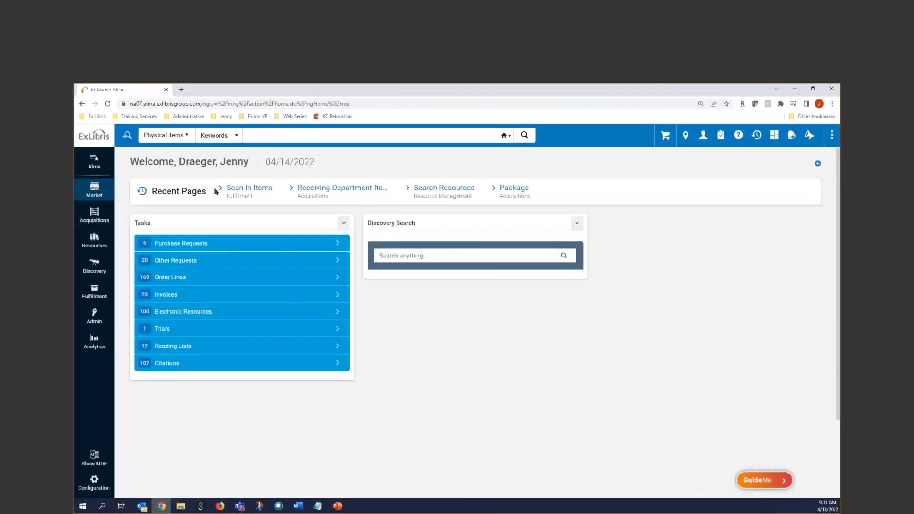
click(685, 135)
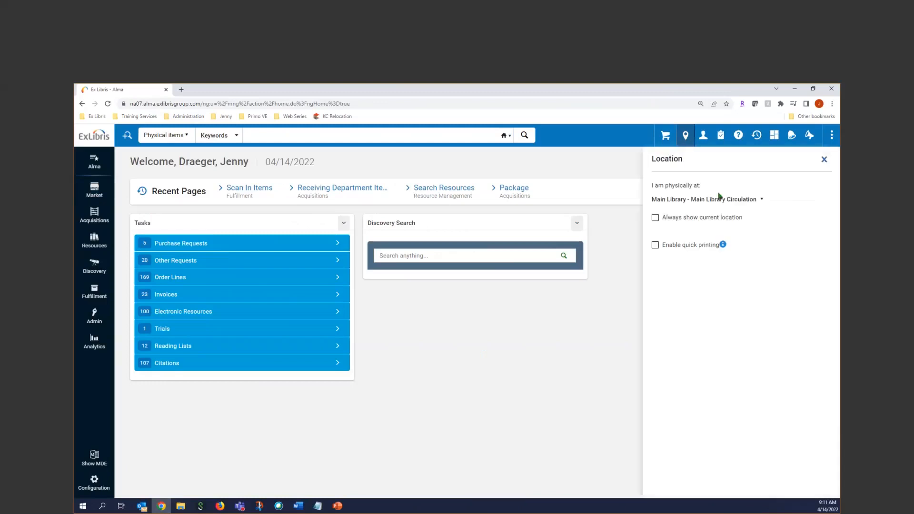
click(654, 217)
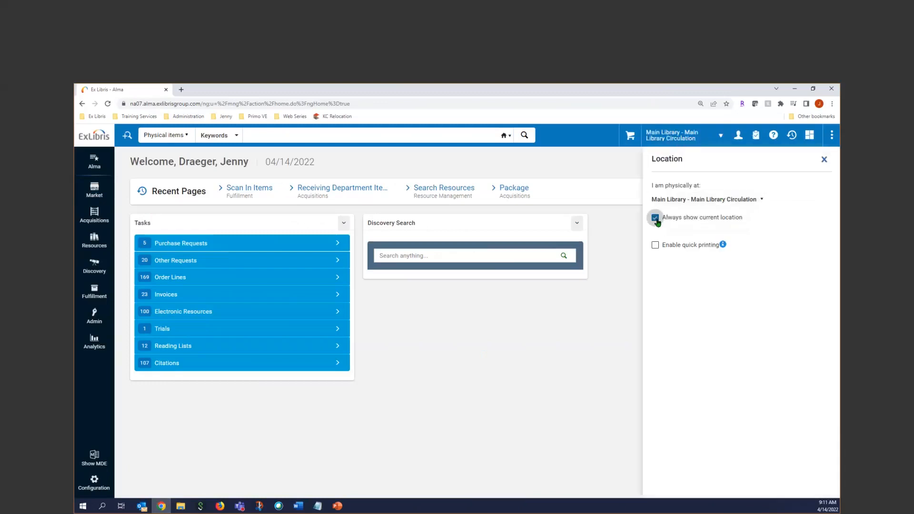
click(722, 138)
click(721, 137)
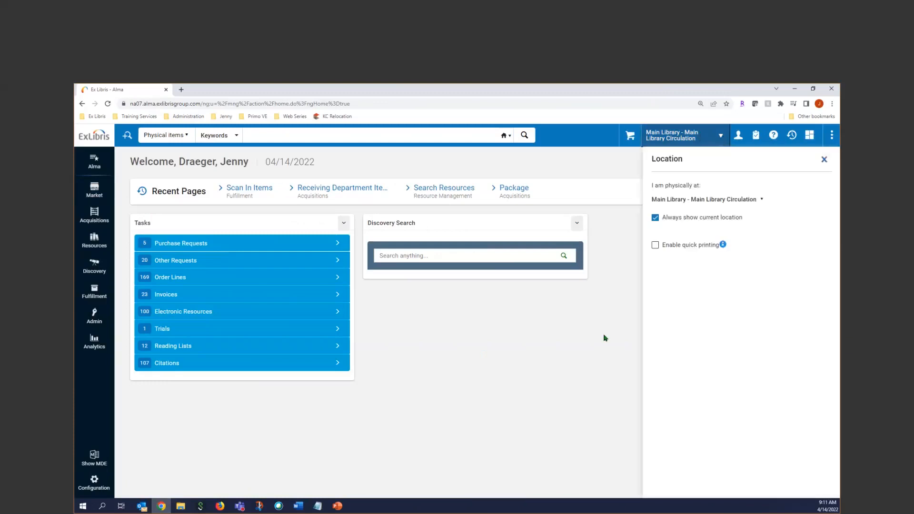
click(534, 452)
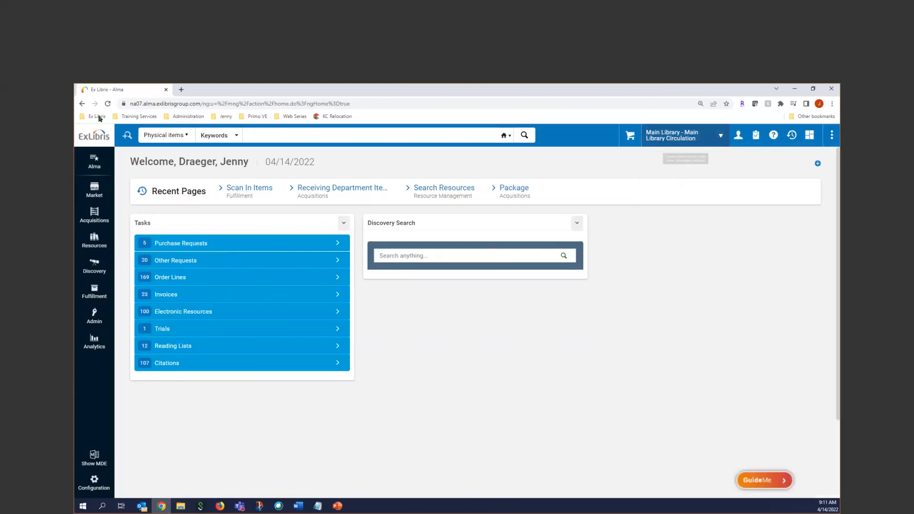
- Open the page for receiving new material and set the current location to Main Library - Technical Services (Acq. Dept.)
click(94, 217)
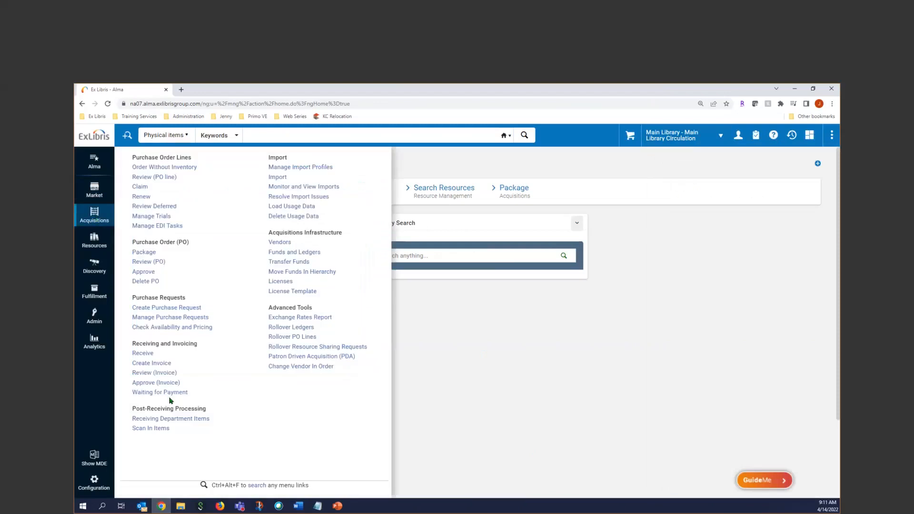
click(141, 355)
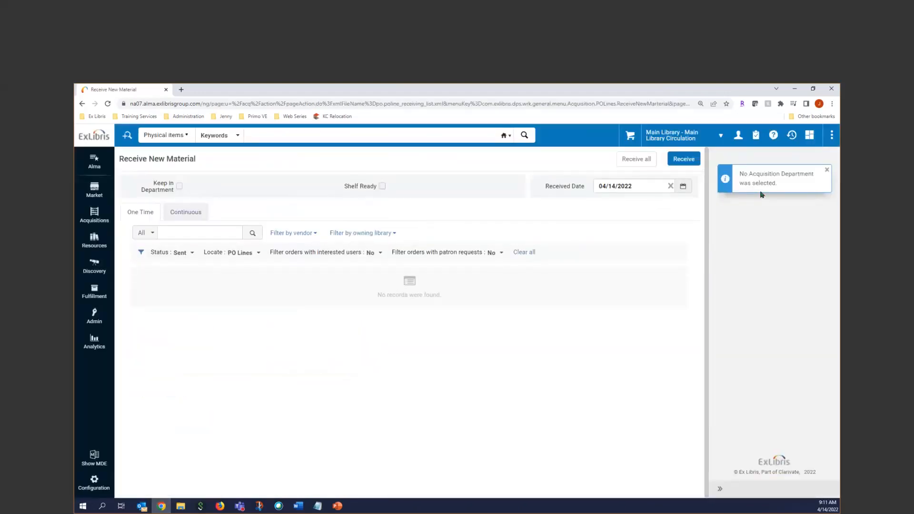
click(701, 137)
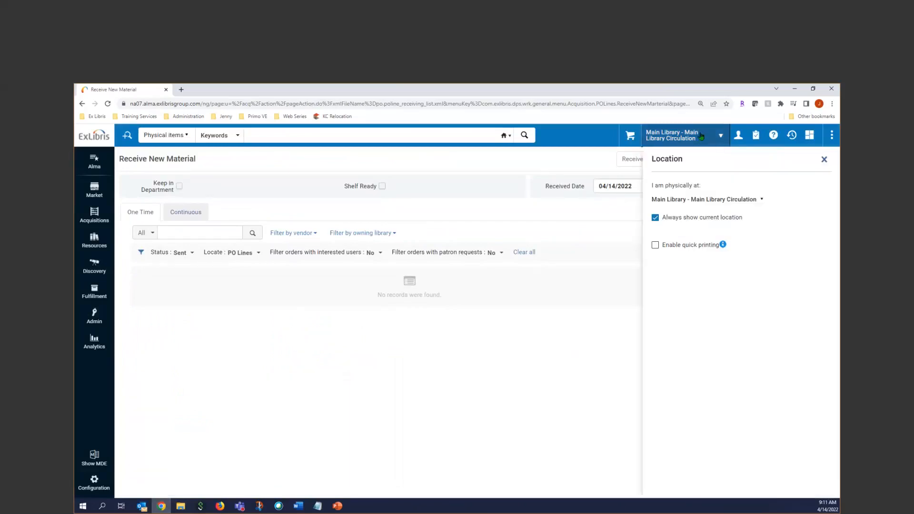
click(703, 199)
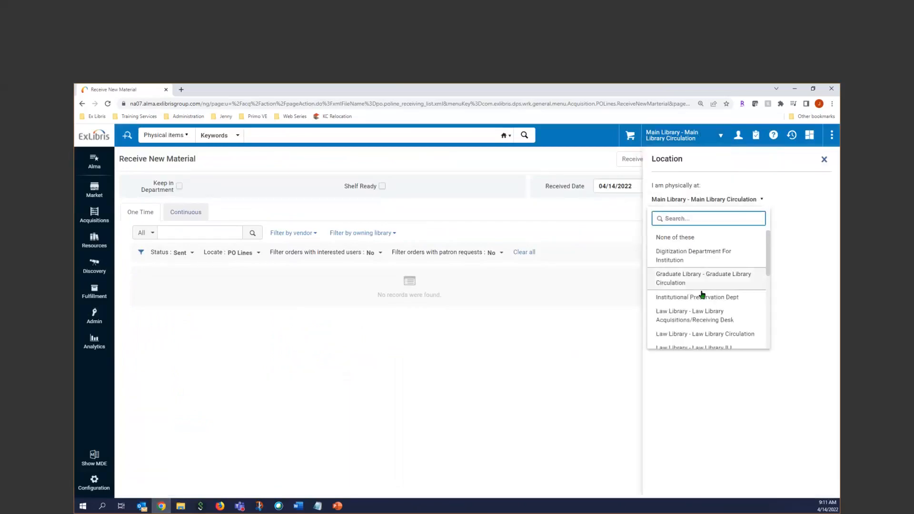
scroll(698, 329, down, 1)
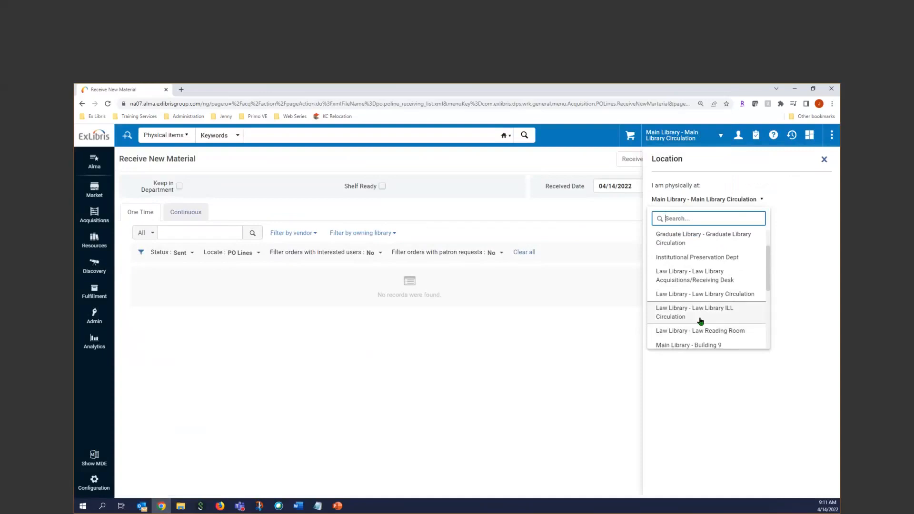
scroll(700, 322, down, 1)
scroll(701, 328, down, 1)
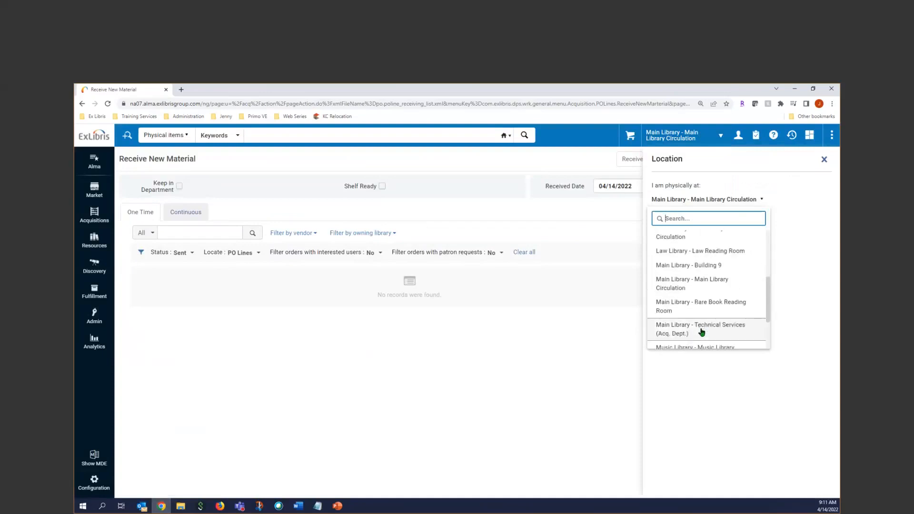
click(701, 330)
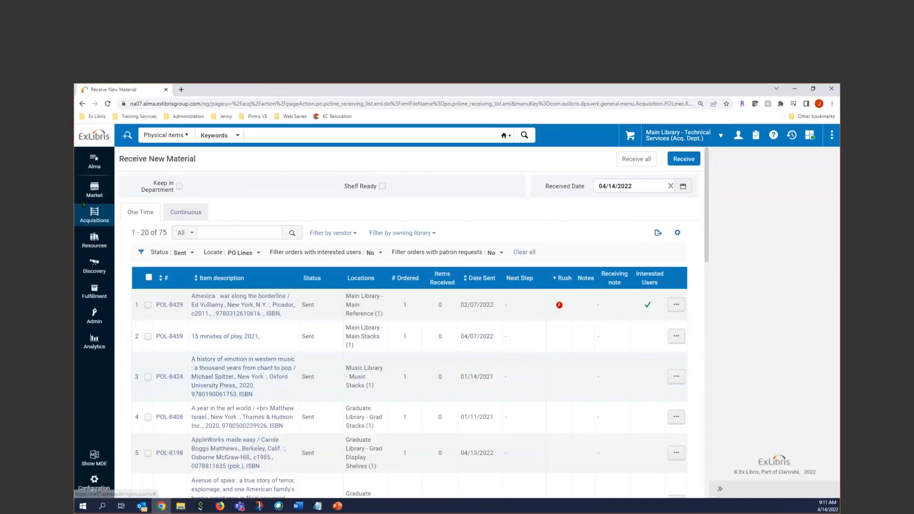
- Reopen the page for receiving new material and review the status filter options, keeping Sent selected
click(94, 215)
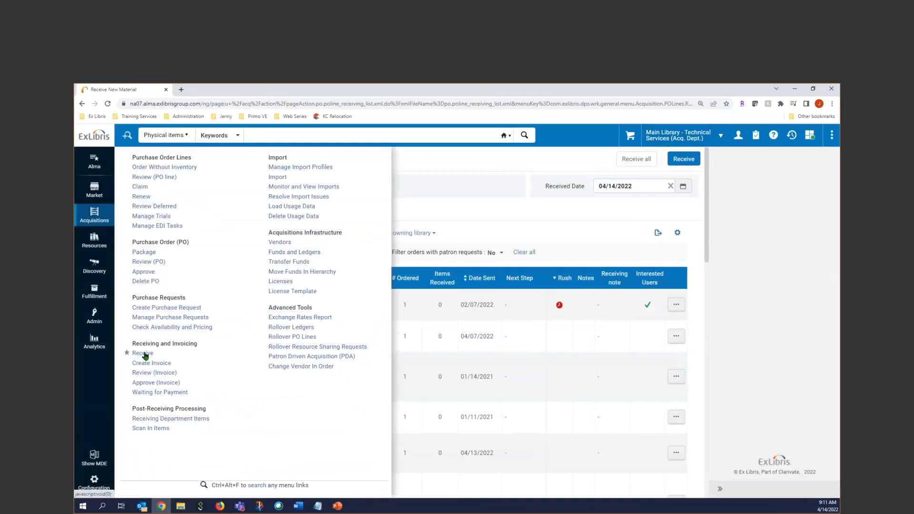
click(143, 353)
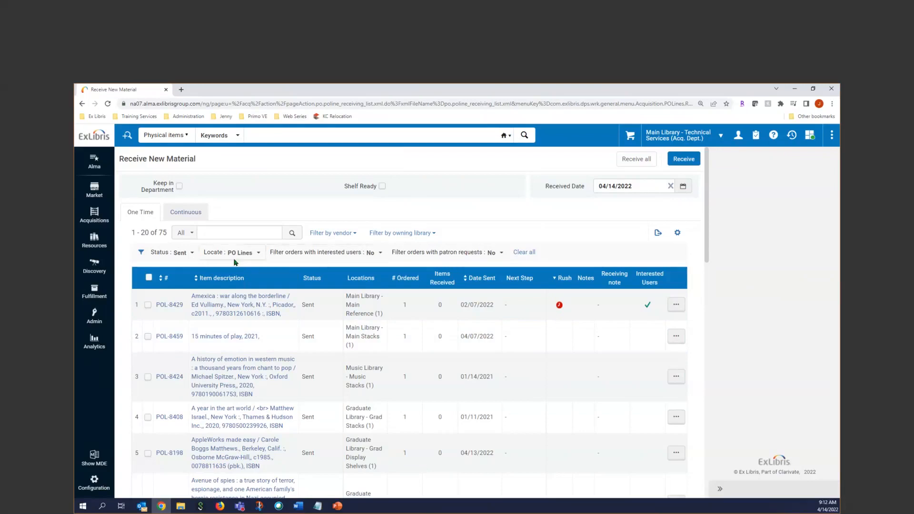
click(184, 253)
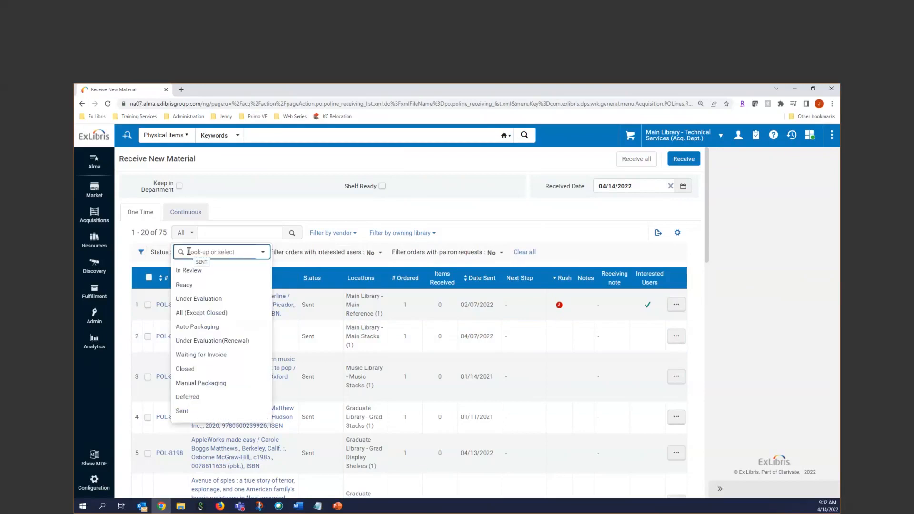
click(181, 410)
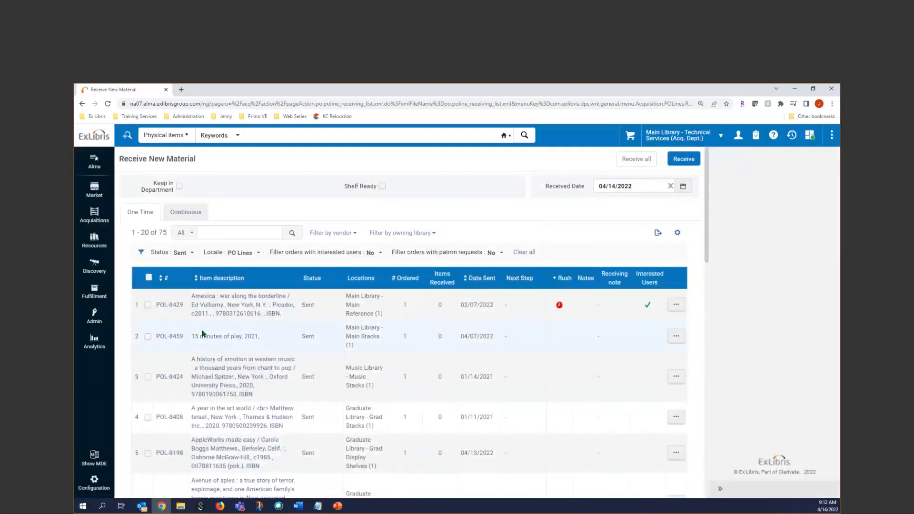
click(191, 252)
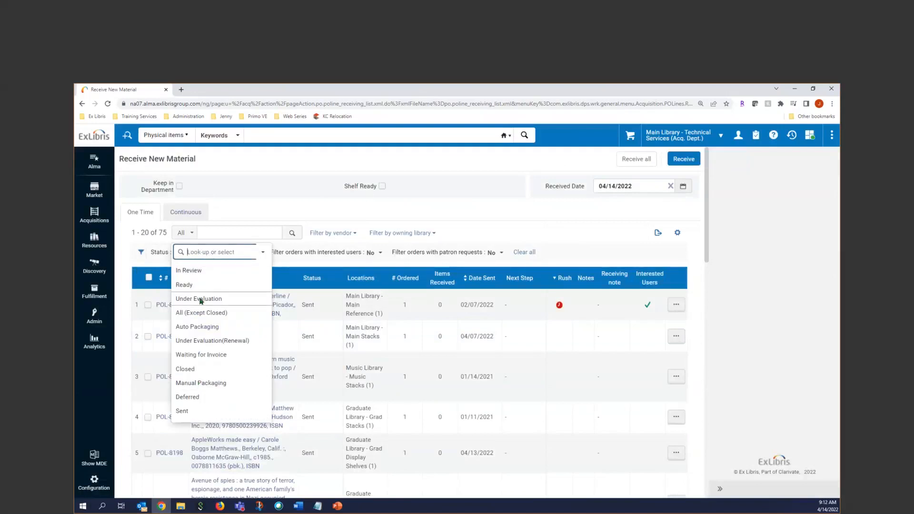
click(264, 147)
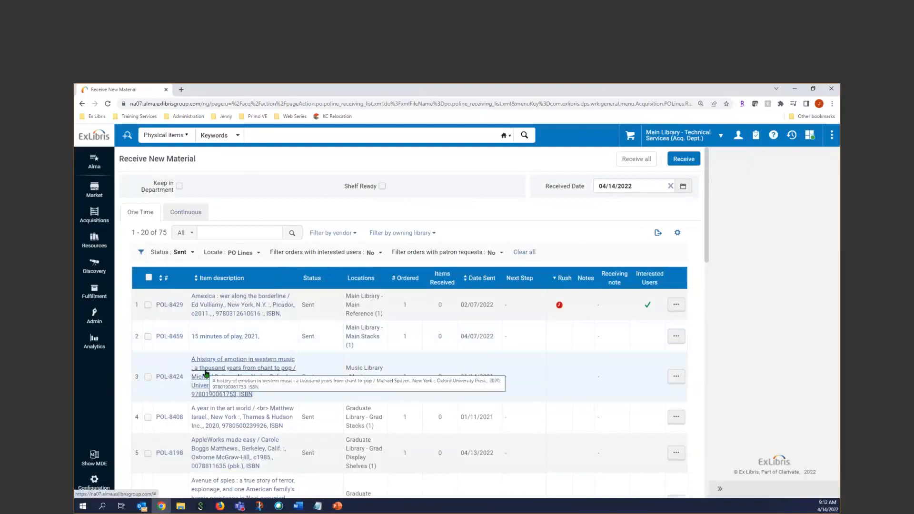
- Search the one-time orders in All for "sunday morning" and receive the Sunday morning quilts order line
click(188, 233)
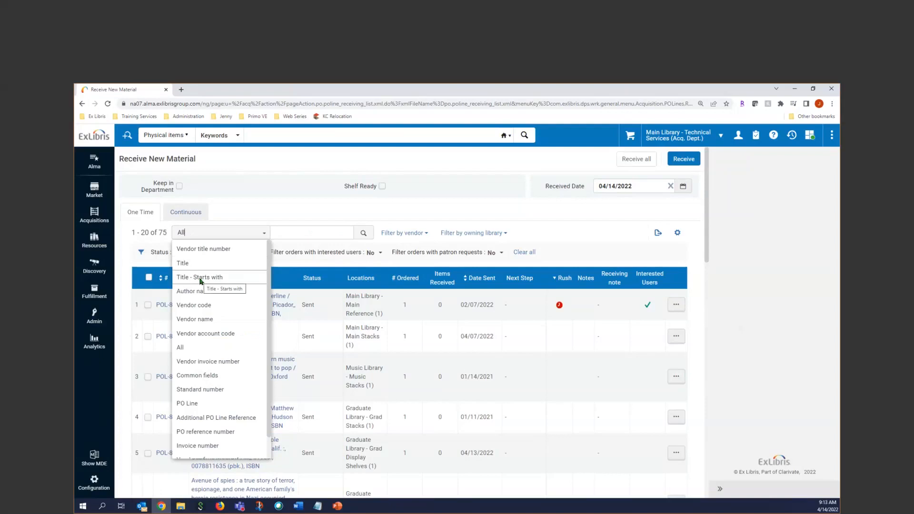
click(181, 347)
click(207, 235)
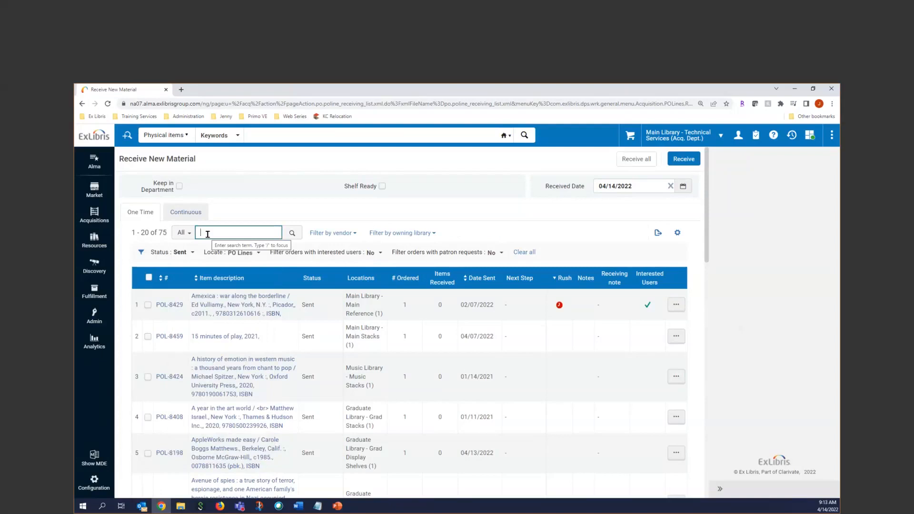
text(sunday mornin)
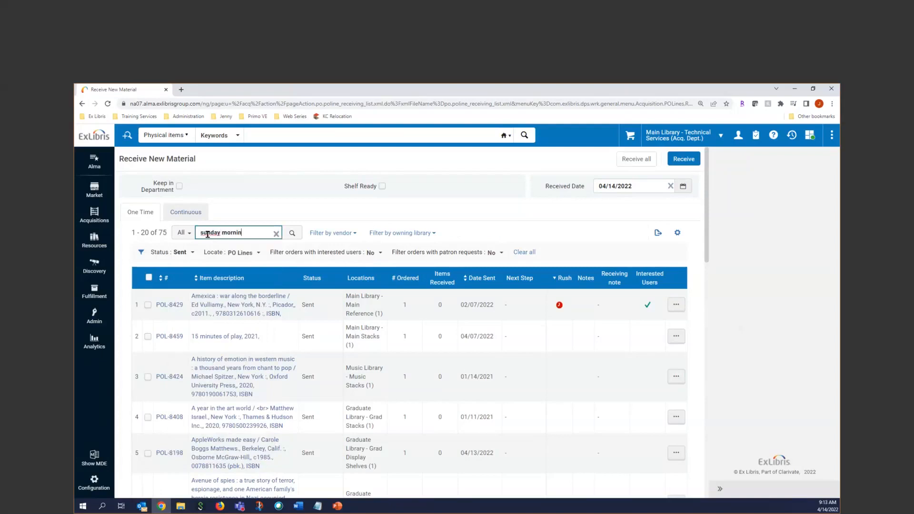
text(g)
key(Return)
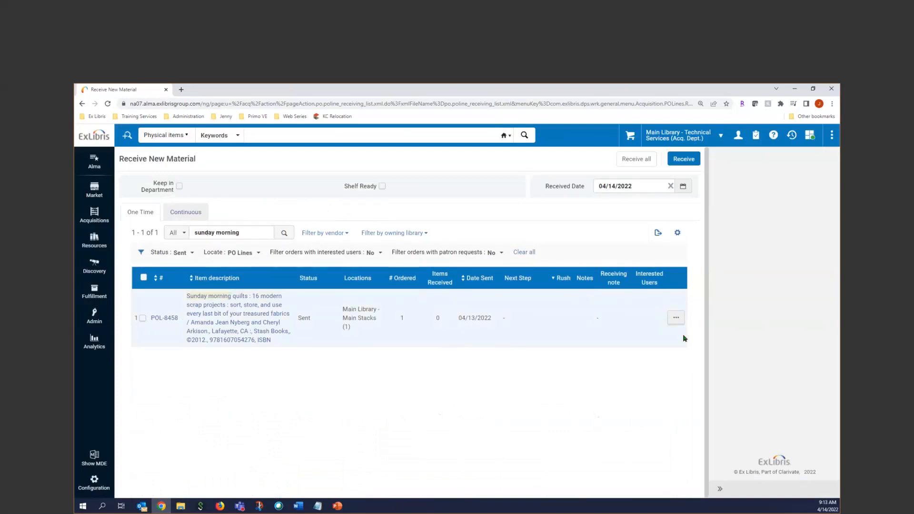
click(676, 317)
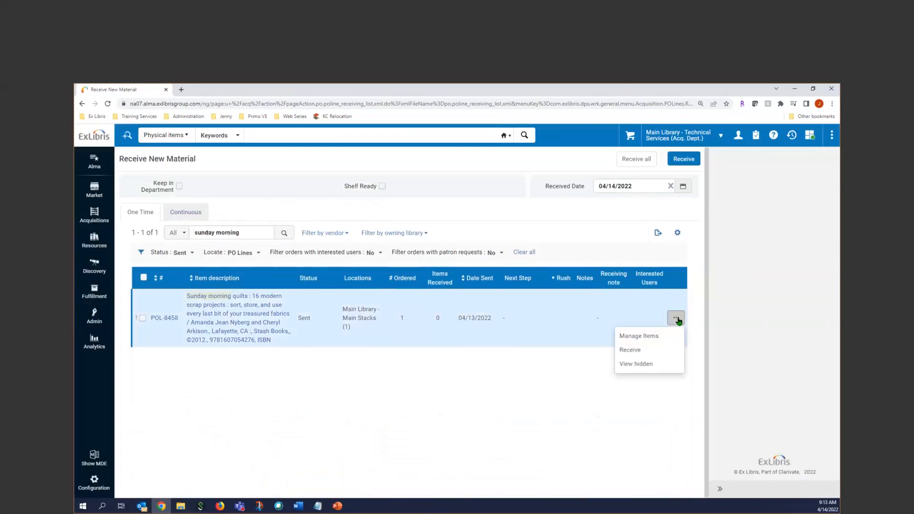
click(630, 351)
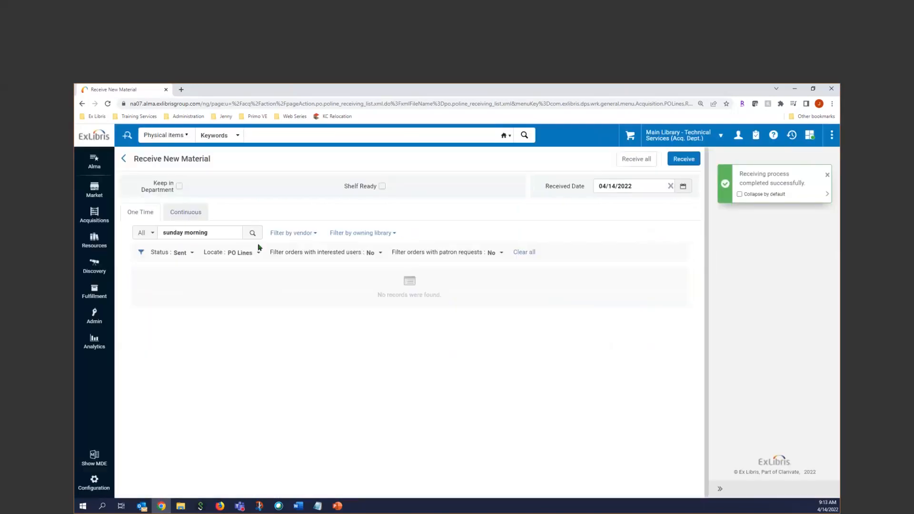
- Search by PO line number for The modern quilt workshop, select its order line and receive it
drag(222, 236, 82, 242)
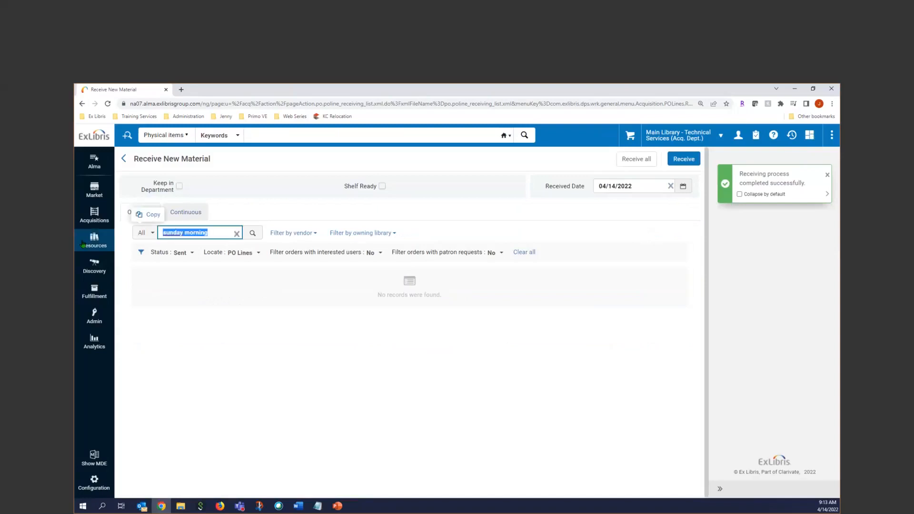
text(8460)
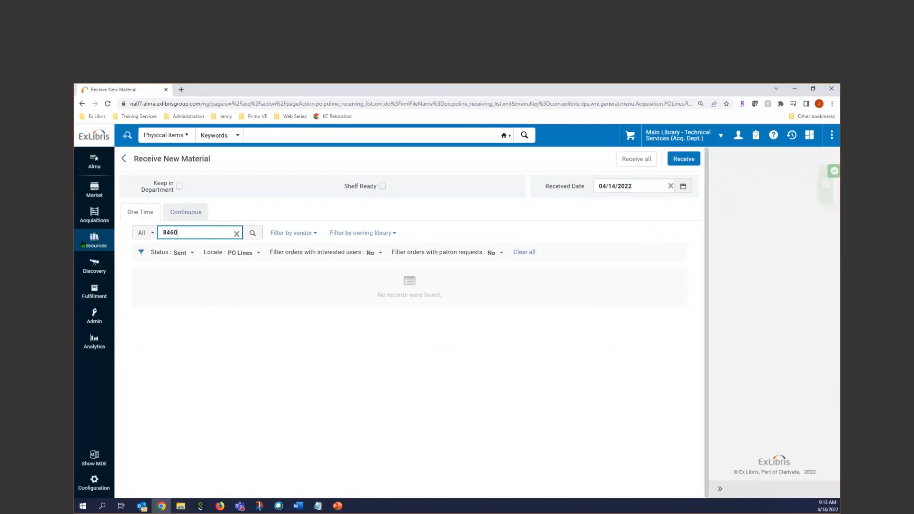
key(Return)
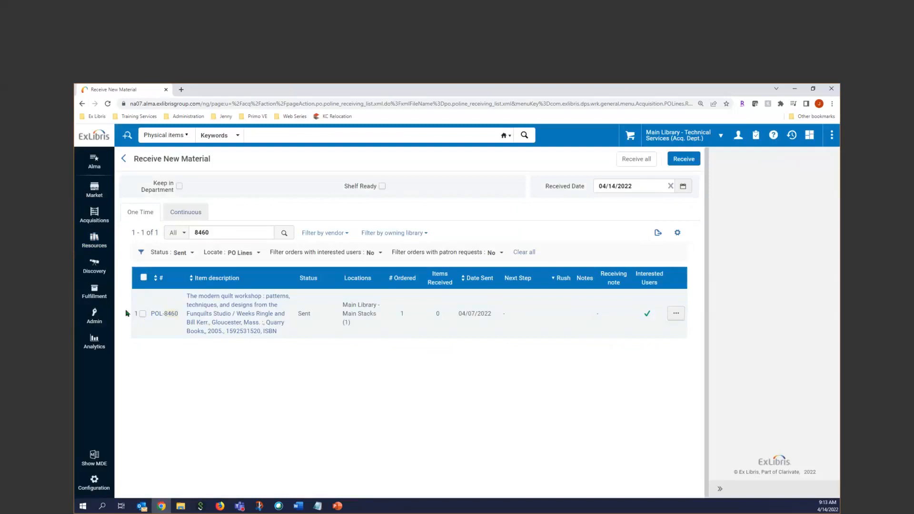
click(146, 318)
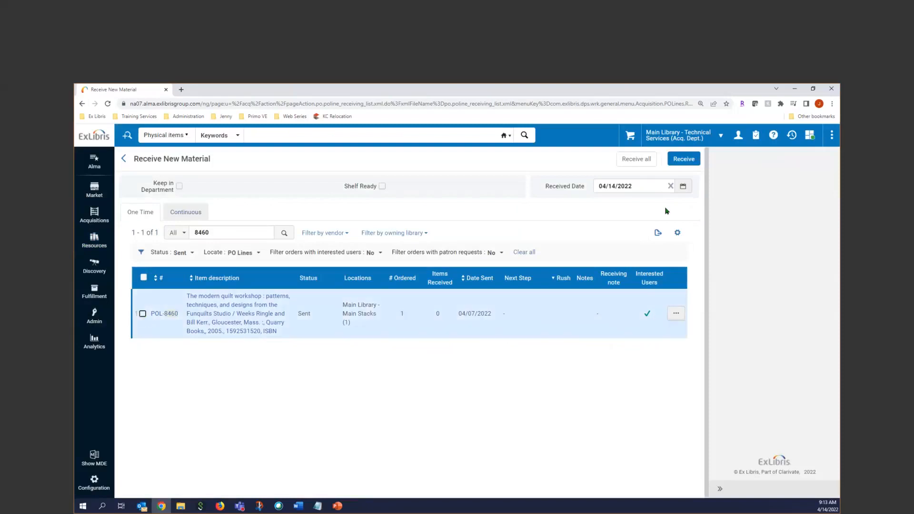
click(683, 158)
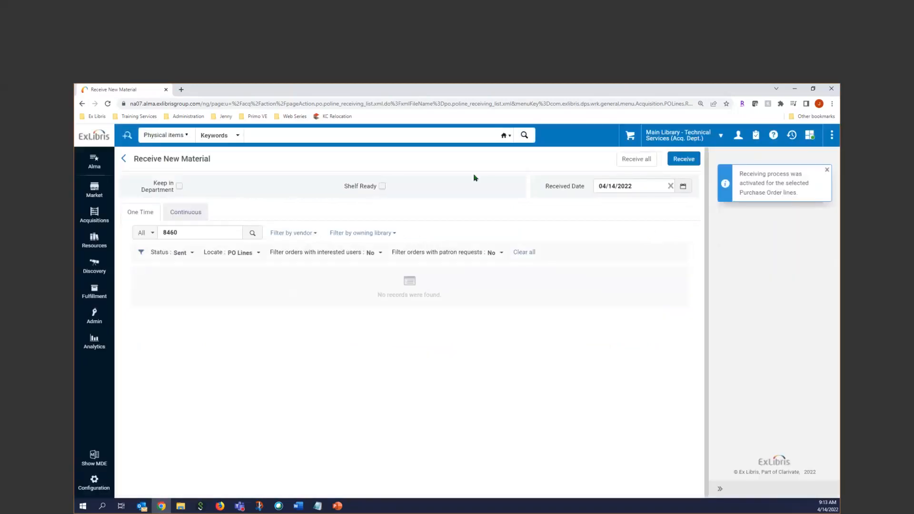
- Search the one-time orders for "15 minutes of" and receive the 15 minutes of play order line
drag(191, 232, 83, 232)
text(15 minutes)
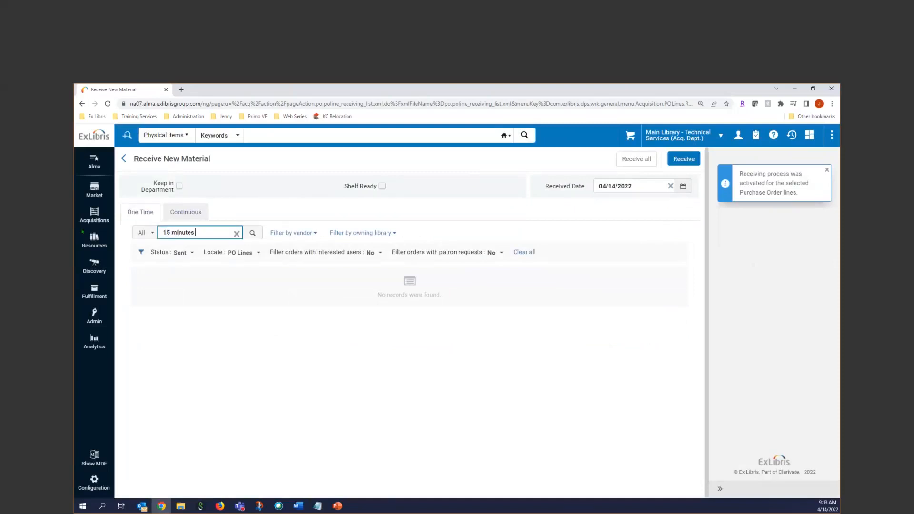
text( of)
key(Return)
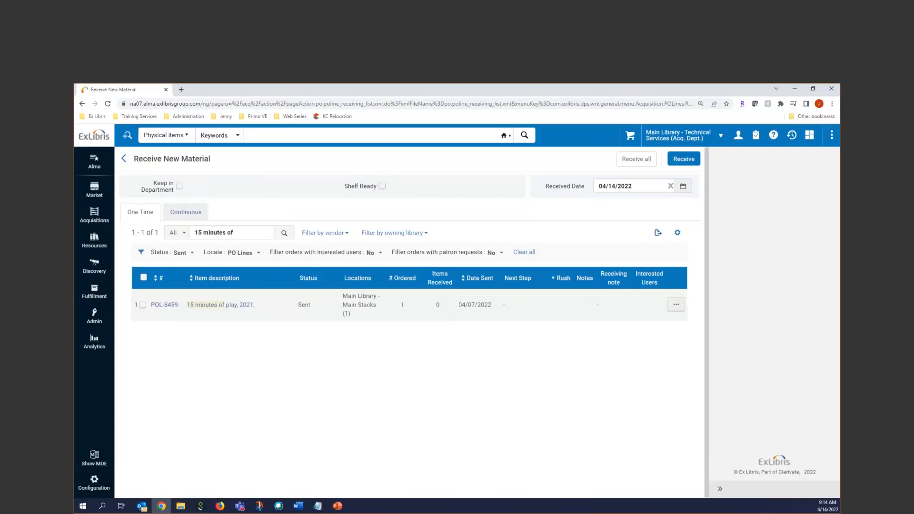
click(675, 304)
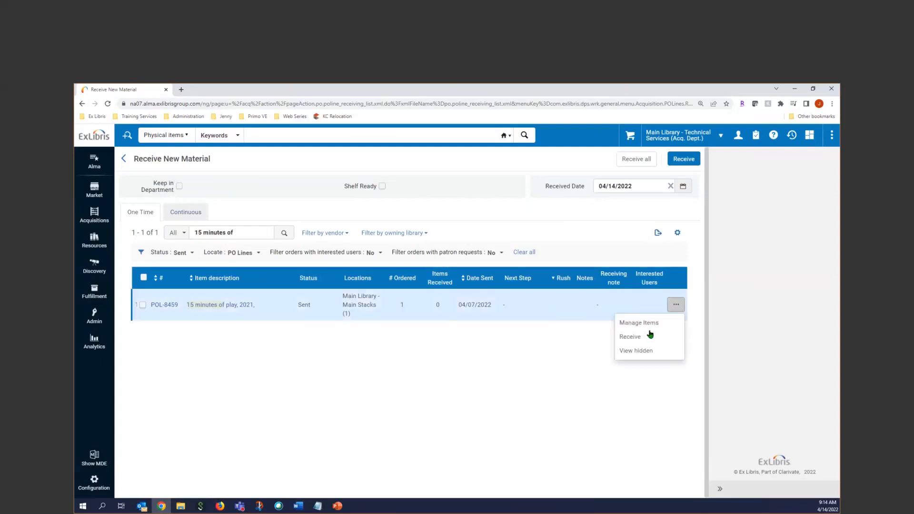
click(630, 337)
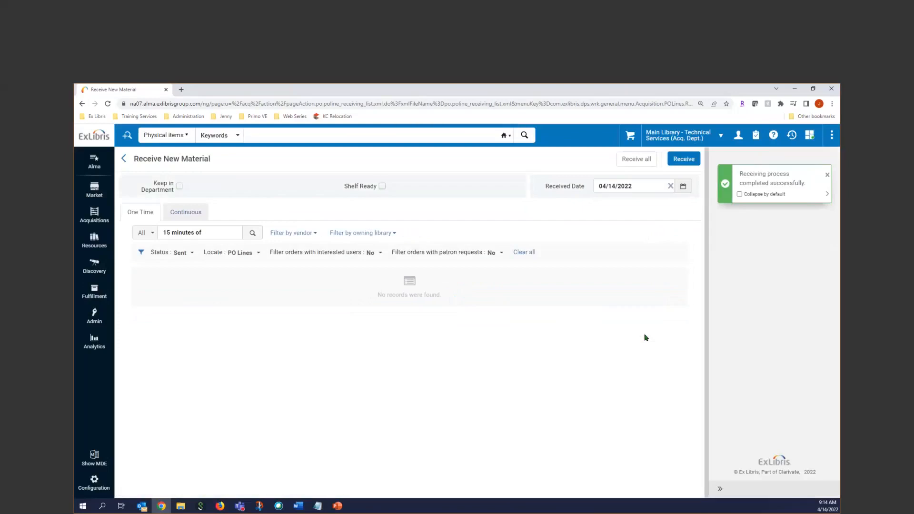
- Enable Keep in Department for Copy Cataloging, then clear the order search and sort the order lines by date sent
click(178, 186)
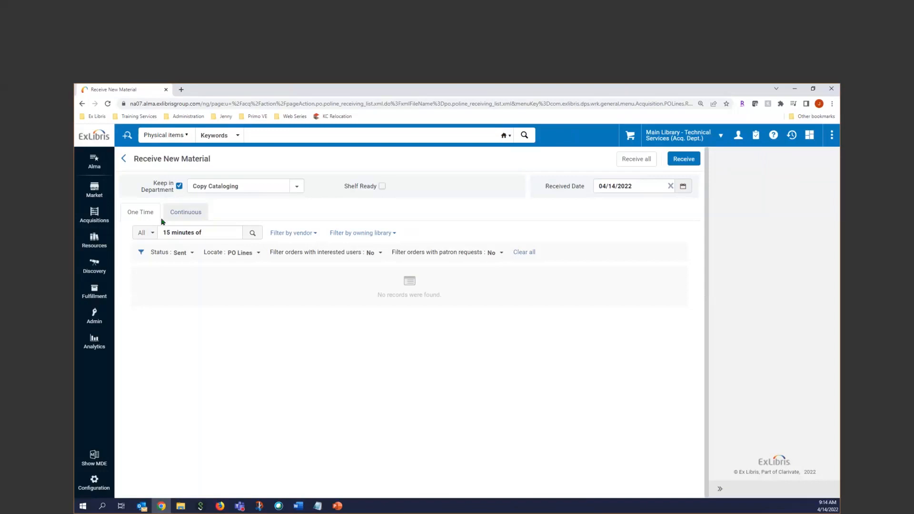
drag(225, 232, 123, 235)
key(BackSpace)
key(Return)
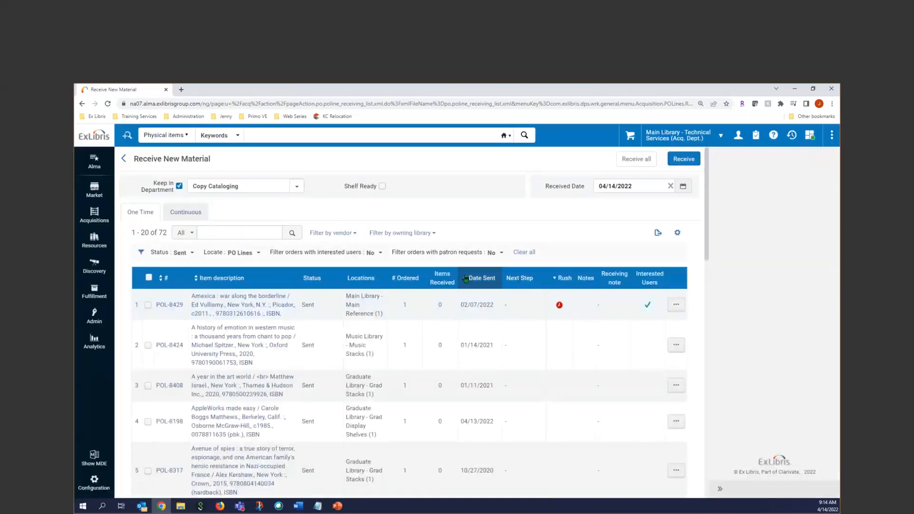
click(465, 279)
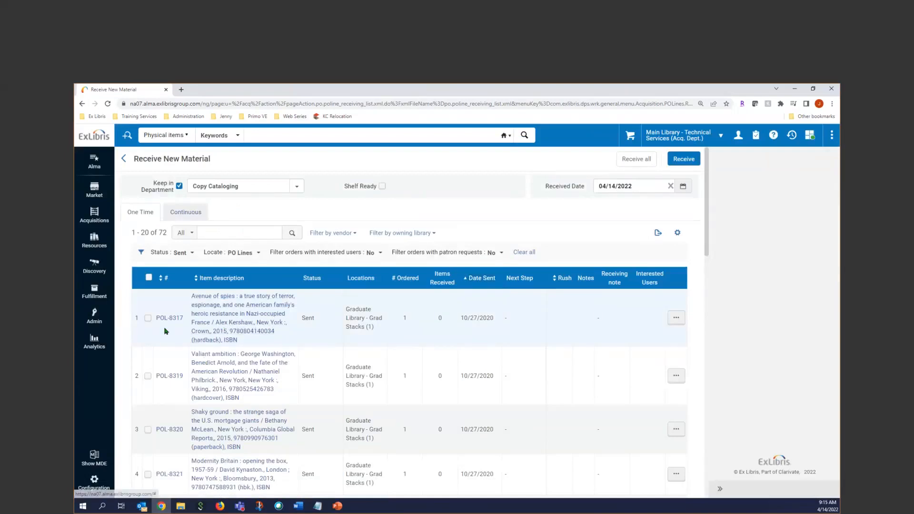
- Receive the Avenue of spies and Valiant ambition order lines through their individual row actions
click(675, 317)
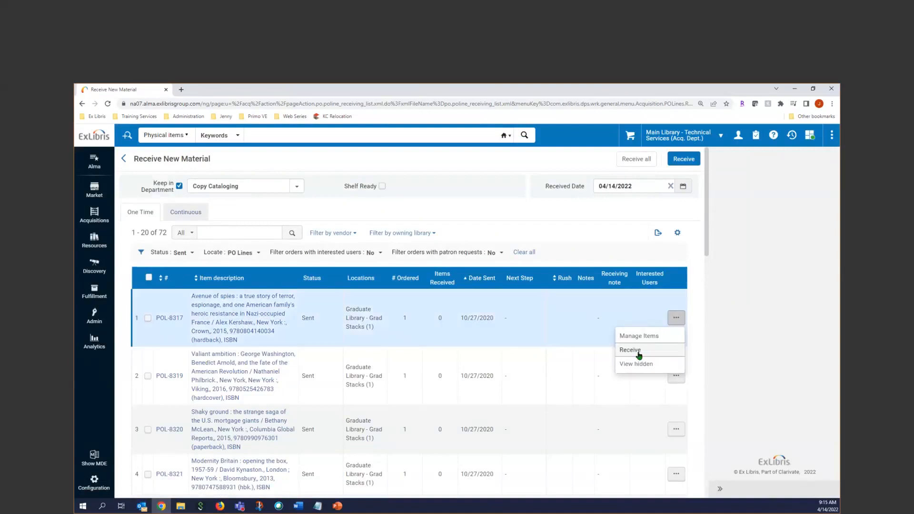
click(643, 348)
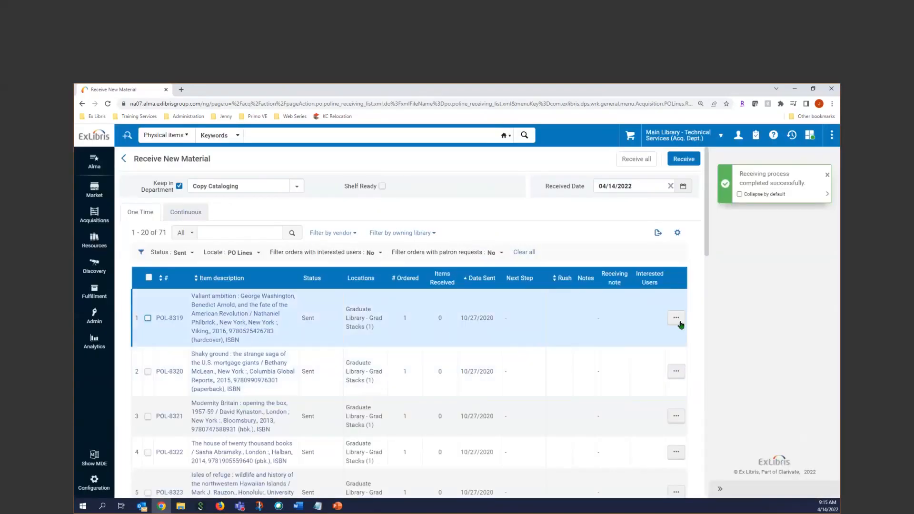
click(677, 321)
click(642, 356)
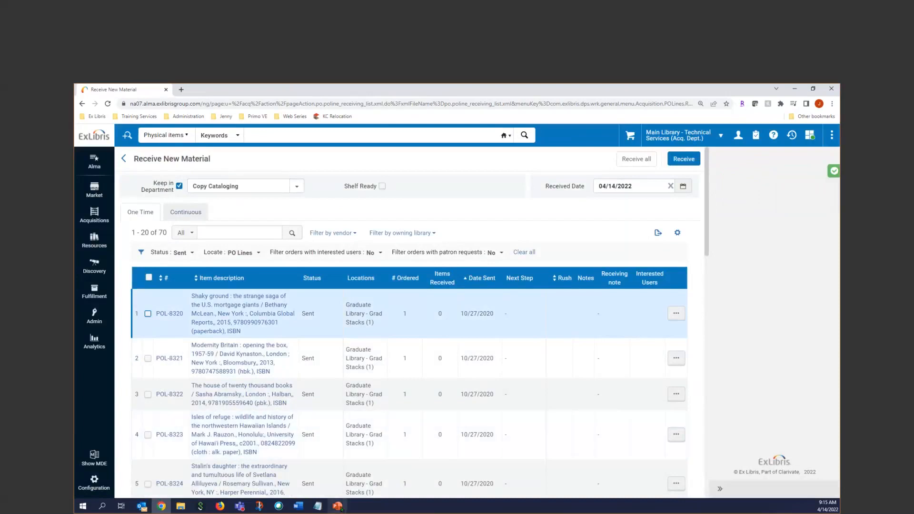
- Switch to the PowerPoint presentation, start the slide show from the current slide and go back one slide
click(337, 505)
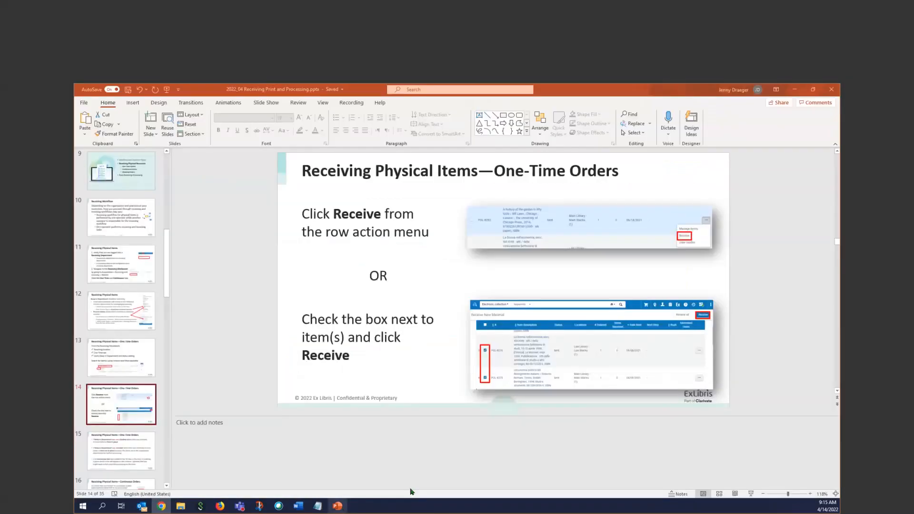
click(751, 494)
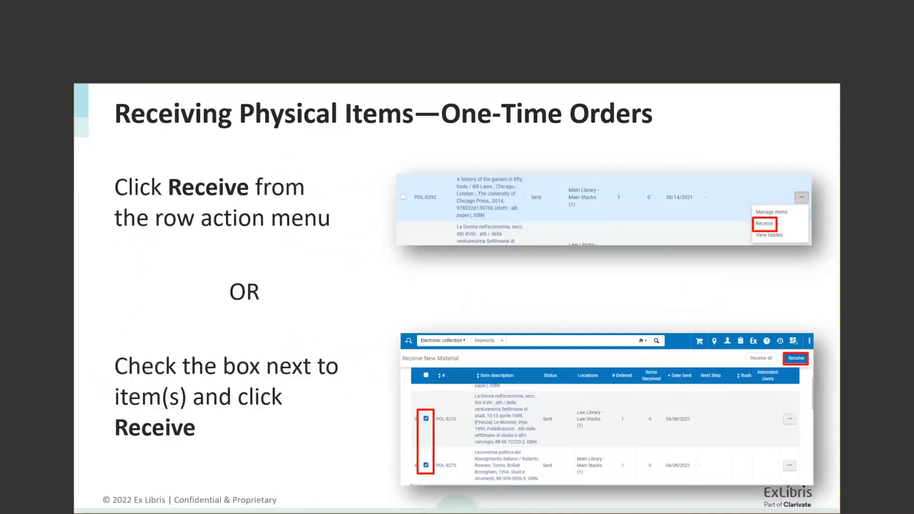
key(Left)
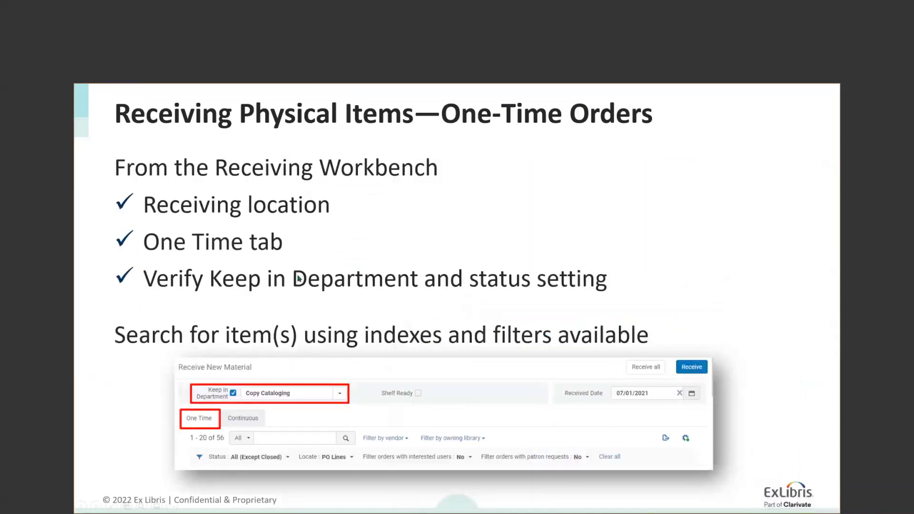
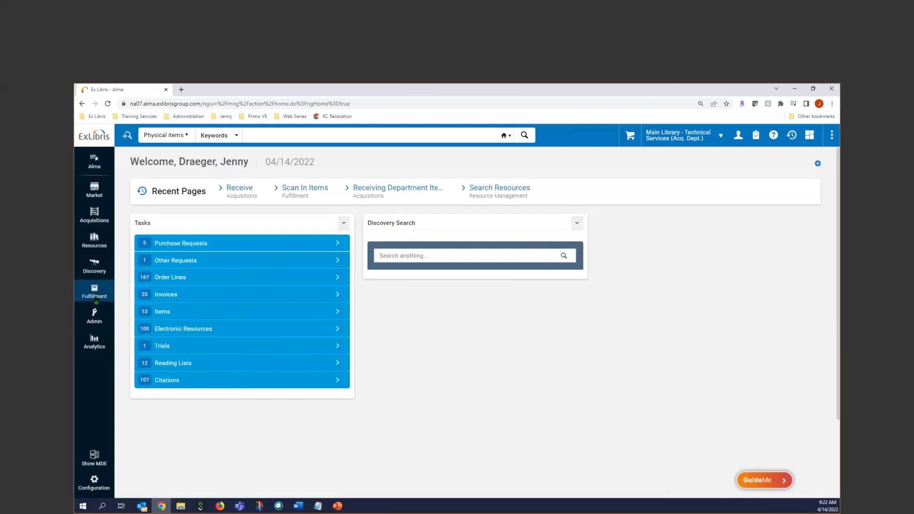
- Open the page for receiving new material and browse the list of continuous orders
click(96, 215)
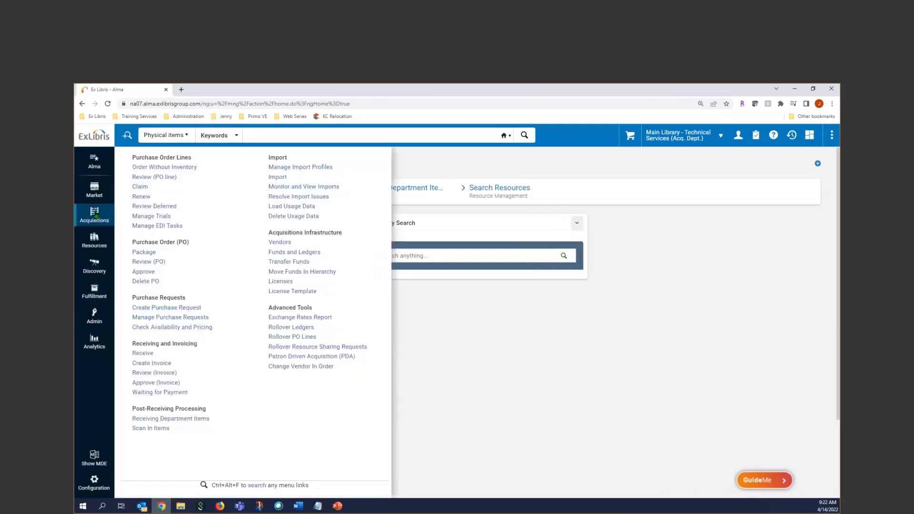
click(142, 353)
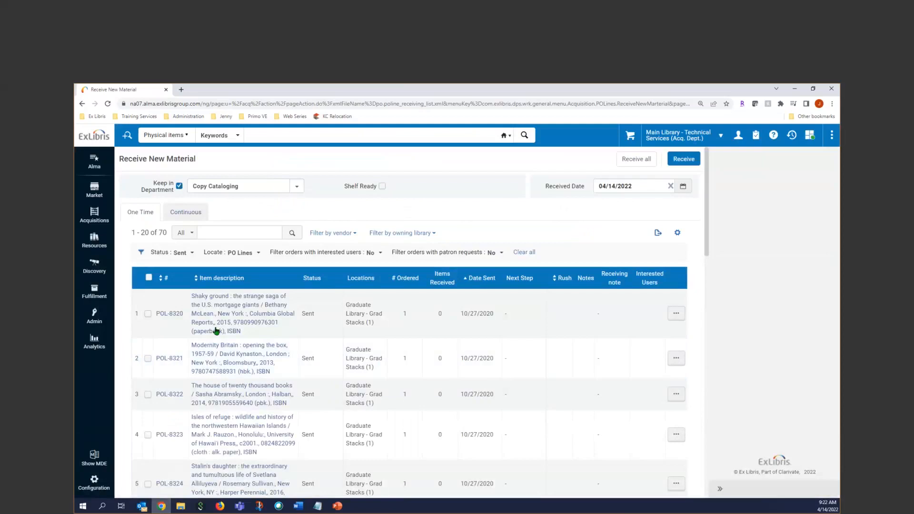
click(185, 210)
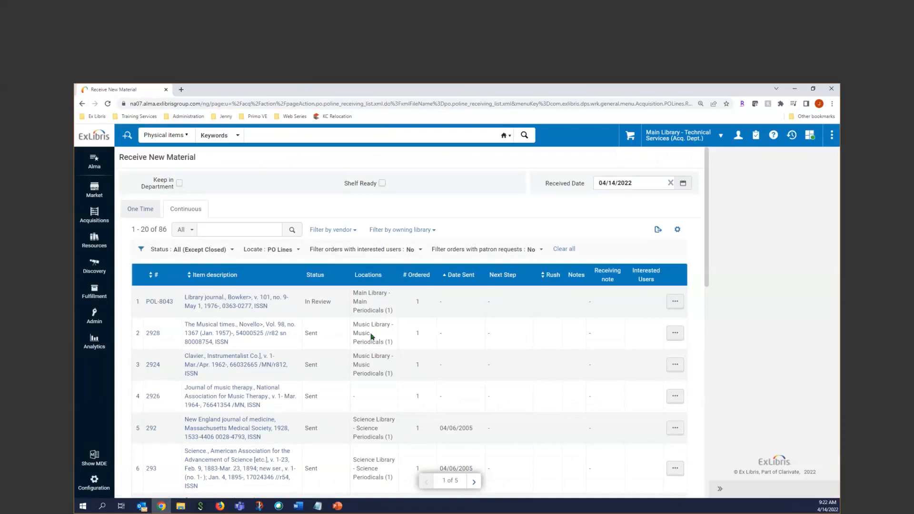
scroll(227, 338, down, 1)
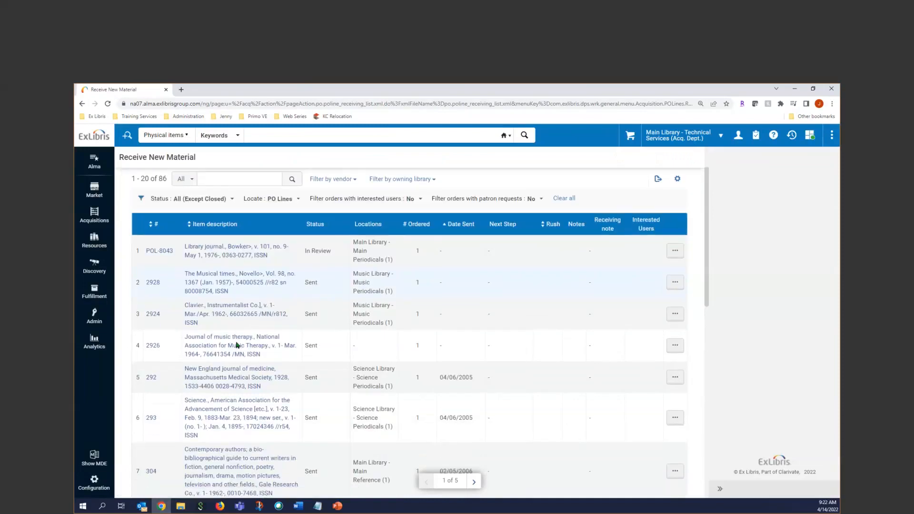
scroll(236, 345, down, 2)
scroll(250, 352, up, 3)
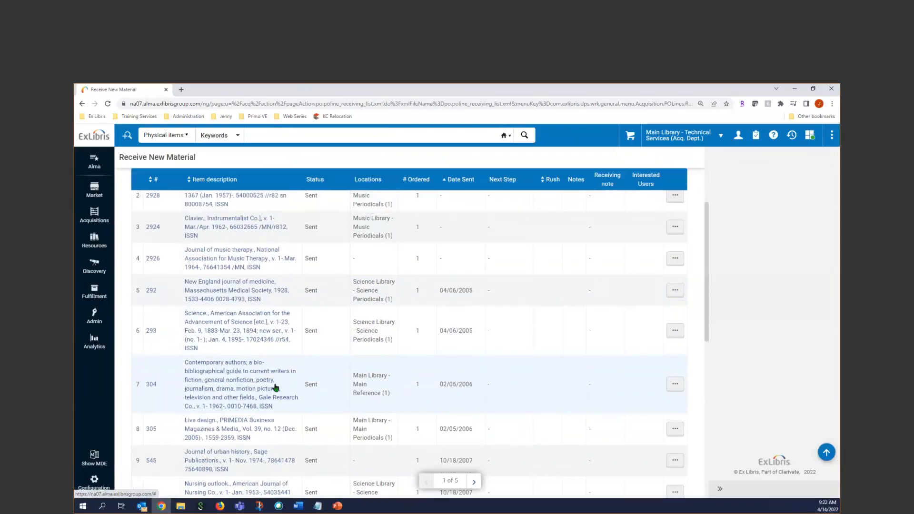
- Search the continuous orders for "british" and start receiving The British journal of developmental psychology
click(226, 230)
text(british)
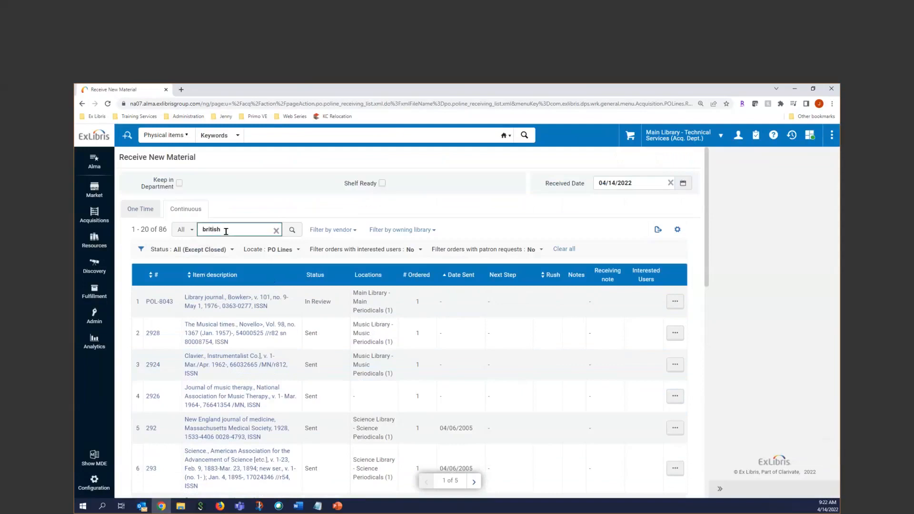
key(Return)
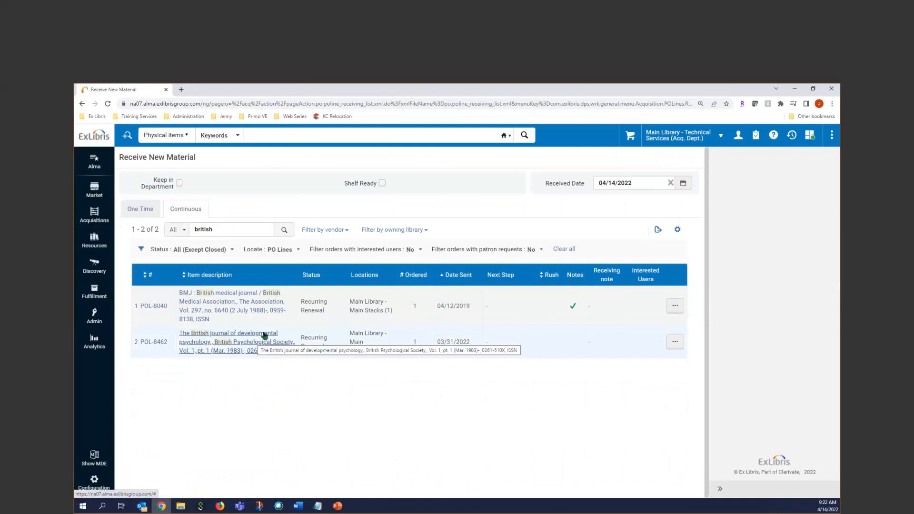
click(675, 343)
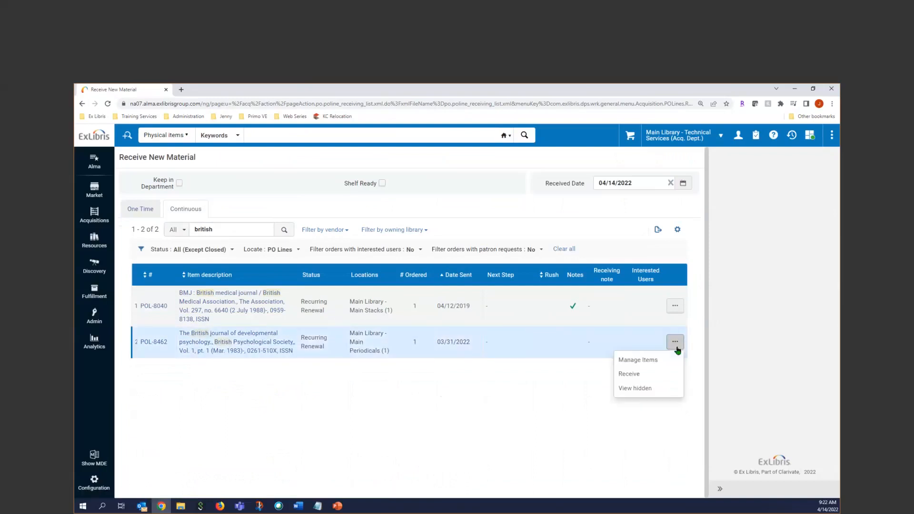
click(633, 375)
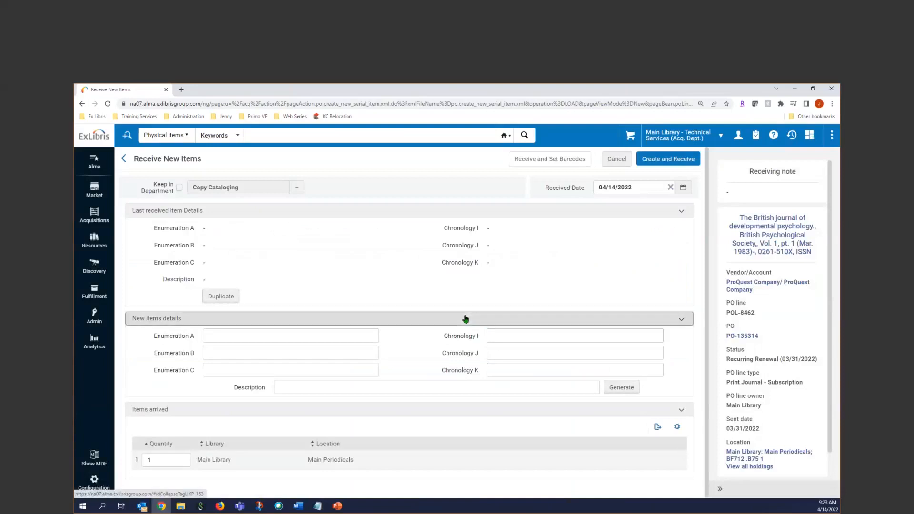
- Set the new item's Enumeration A to 37, Enumeration B to 4, Chronology I to 2022 and Chronology J to Apr
click(224, 333)
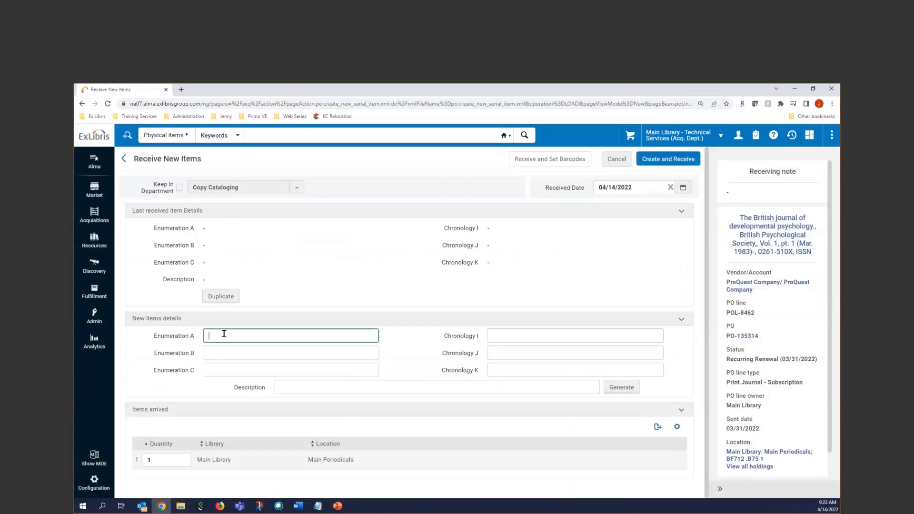
text(37)
click(220, 351)
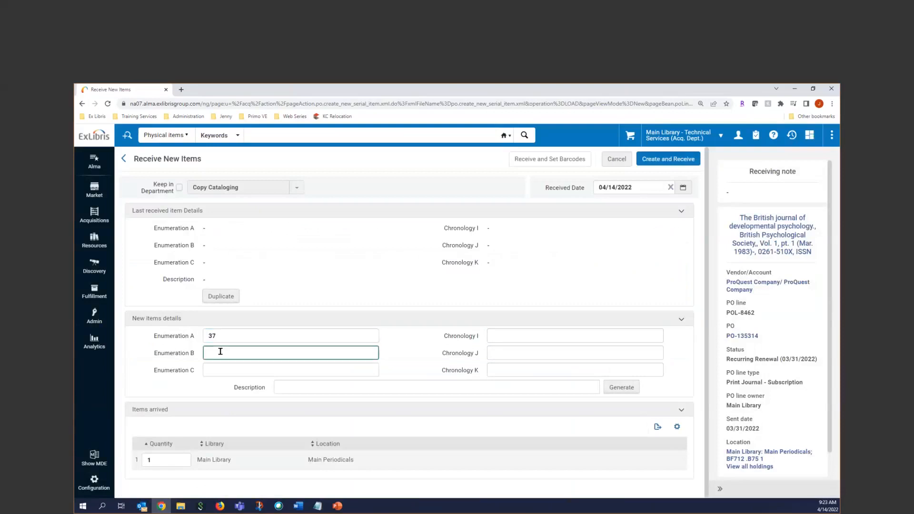
text(4)
click(504, 337)
text(2022)
click(501, 352)
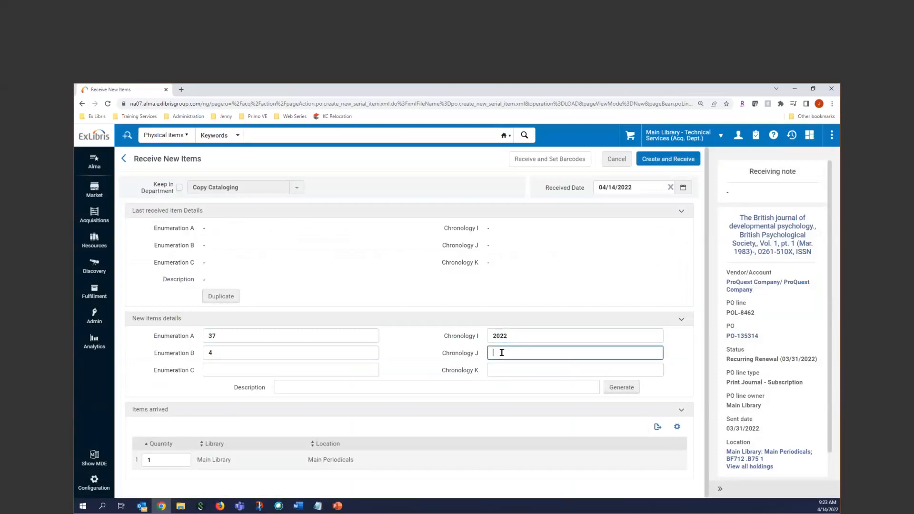
text(Apr.)
- Generate the April issue's description, create and receive the item, and return to the continuous orders list
click(618, 388)
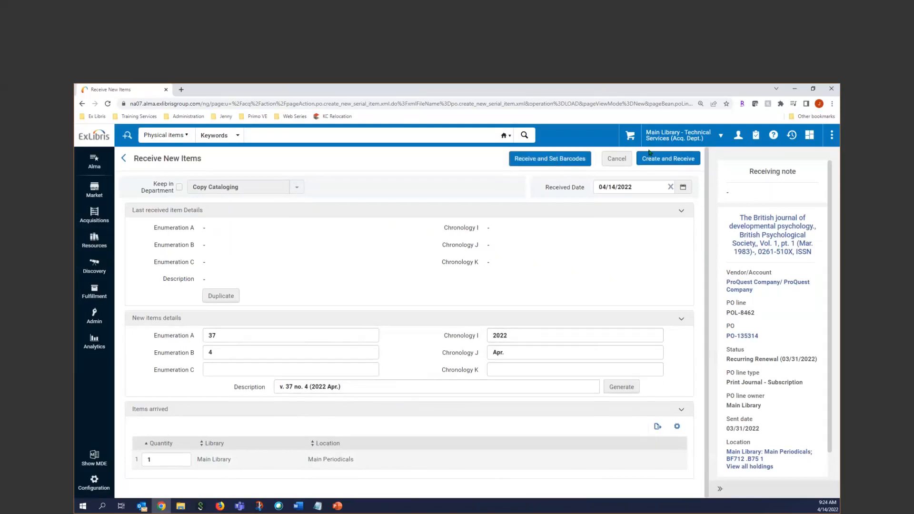
click(668, 159)
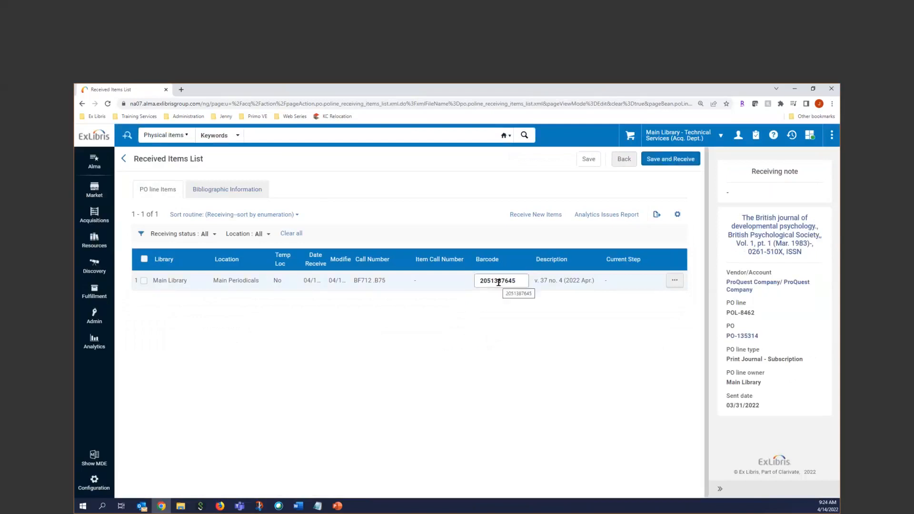
click(622, 159)
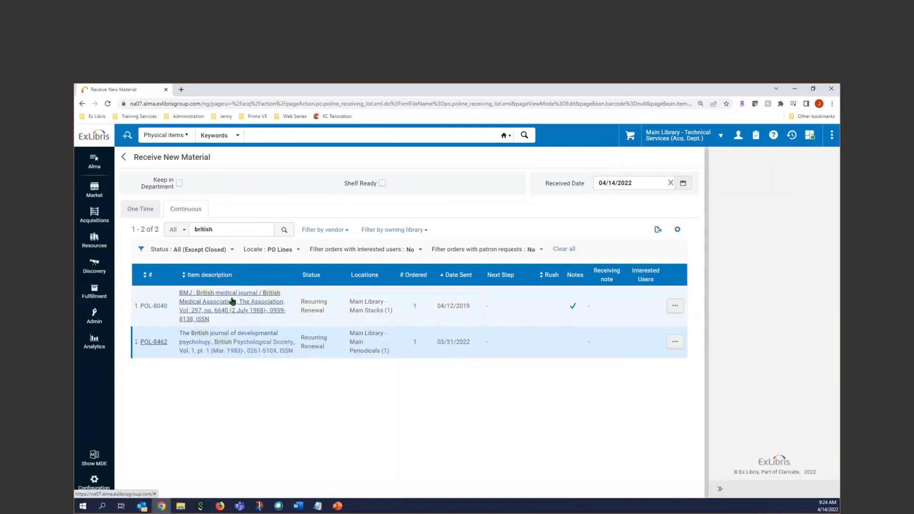
- Start receiving another issue of the journal by duplicating the last received item's details, with Enumeration B set to 5 and Chronology J to May
click(675, 342)
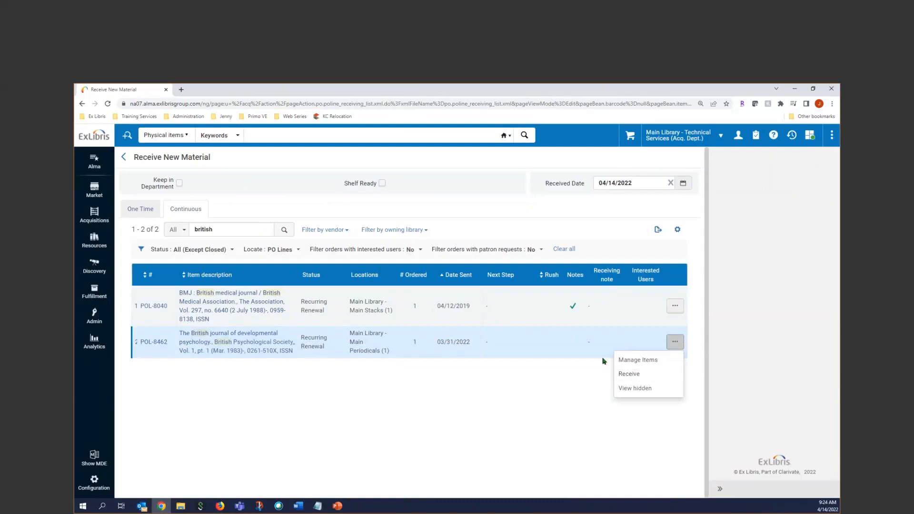
click(629, 374)
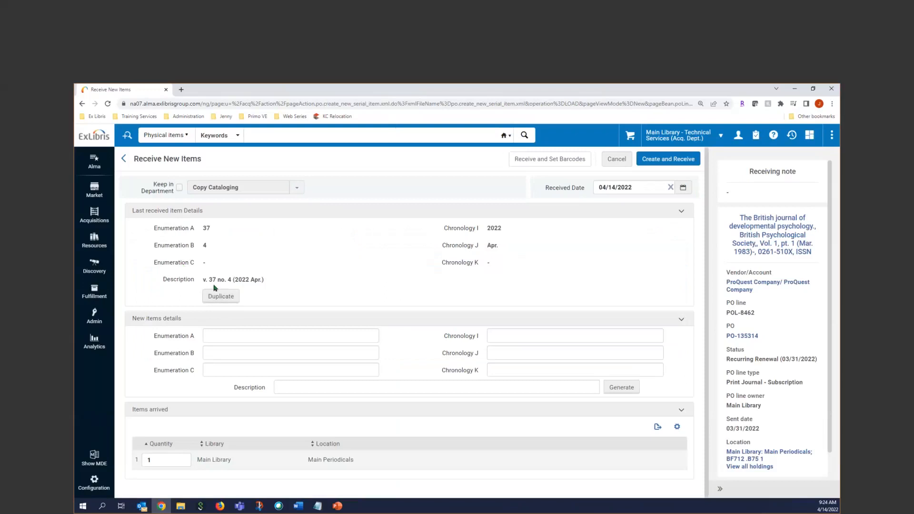
click(222, 294)
drag(230, 355, 163, 357)
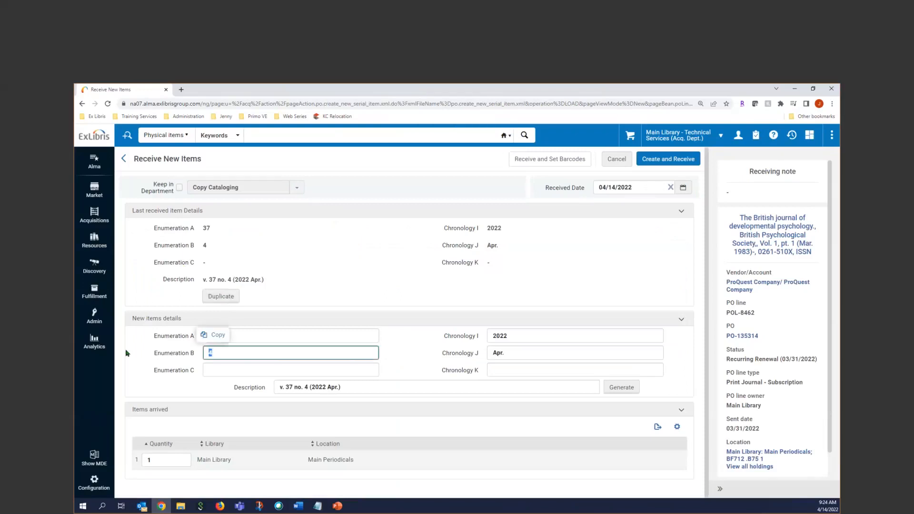
text(5)
drag(506, 352, 427, 354)
text(May)
- Generate the May issue's description, create and receive the item, and return to the continuous orders list
click(625, 392)
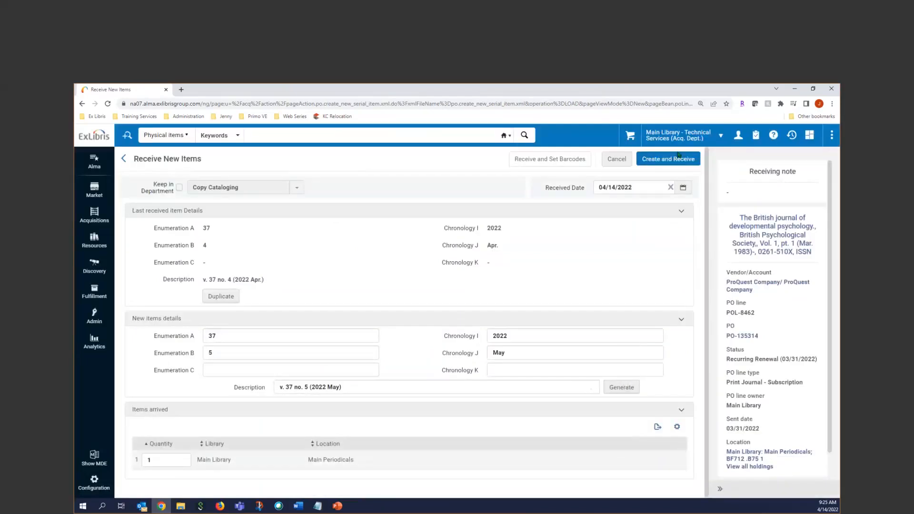
click(665, 160)
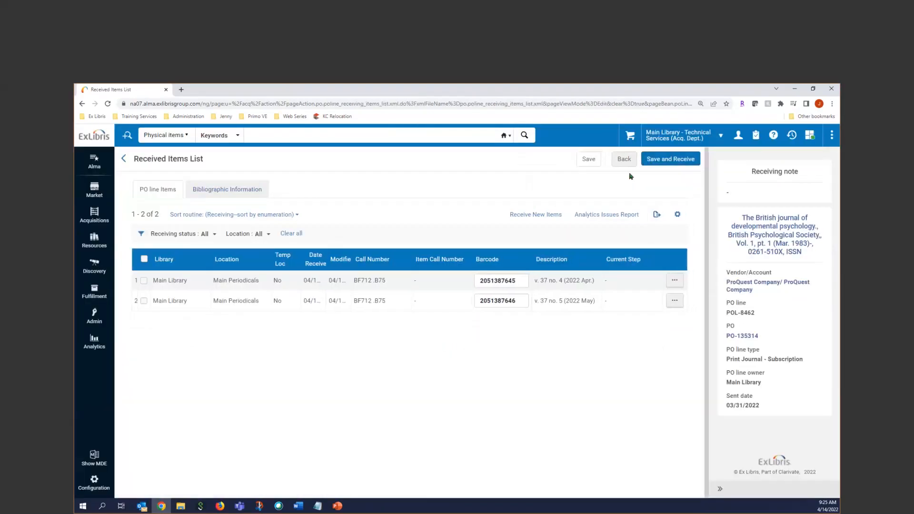
click(624, 160)
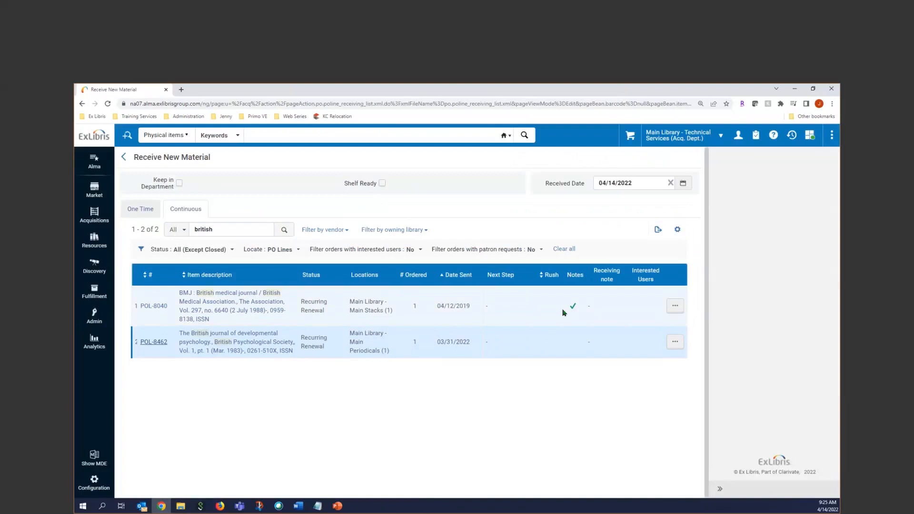
- Start receiving the next issue of The British Journal of Developmental Psychology from duplicated details, with Enumeration B set to 6 and Chronology J to Jun
click(674, 341)
click(638, 375)
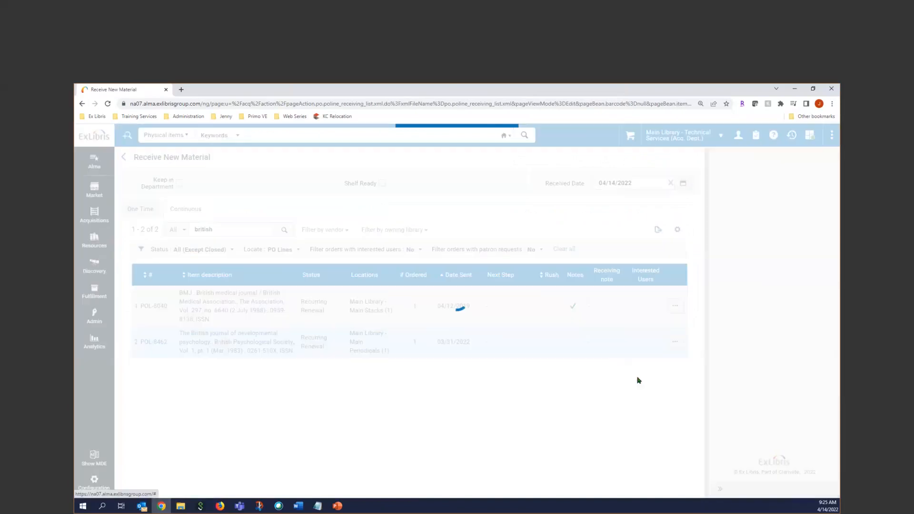
click(222, 296)
double_click(203, 353)
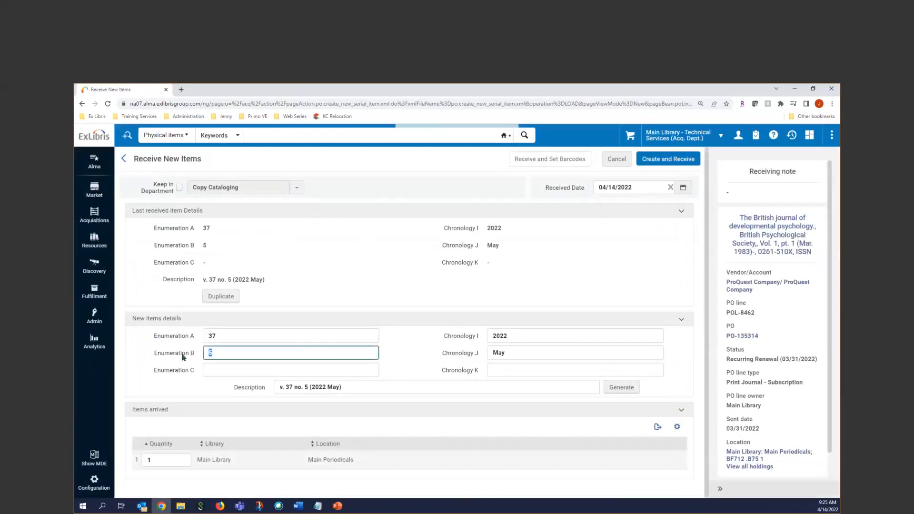
text(6)
double_click(521, 353)
text(Jun.)
- Generate the June issue's description, create and receive the item, and return to the continuous orders list
click(626, 391)
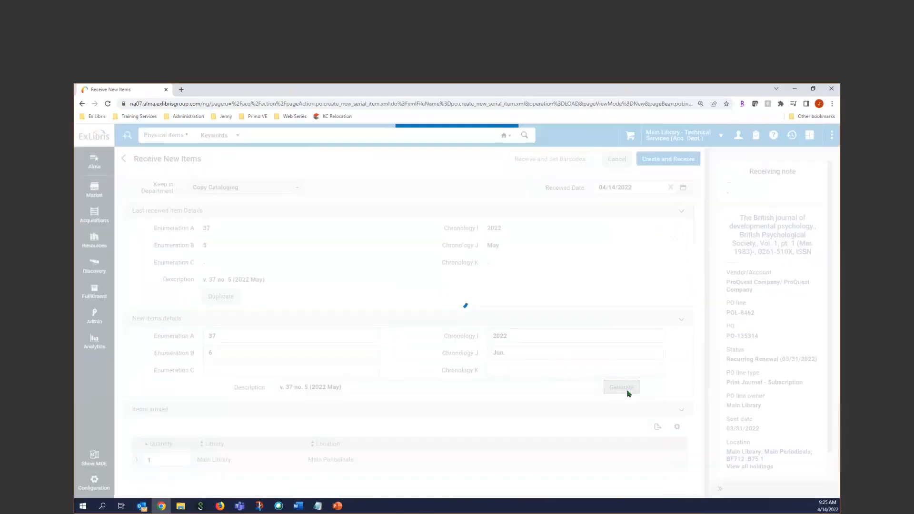
click(670, 160)
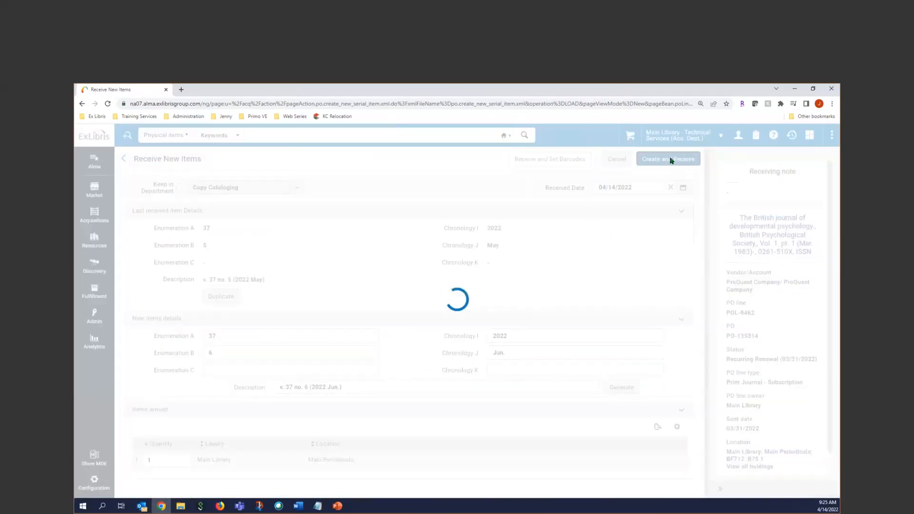
click(671, 159)
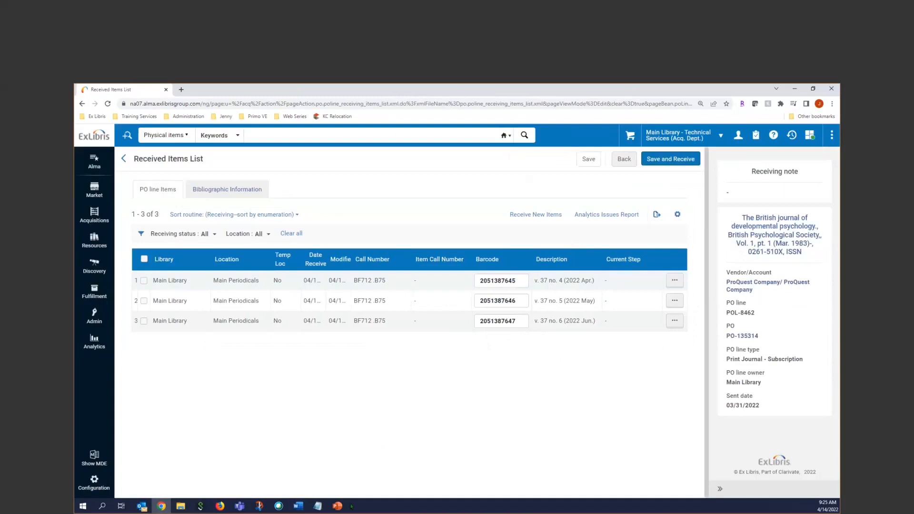
mouse_move(341, 510)
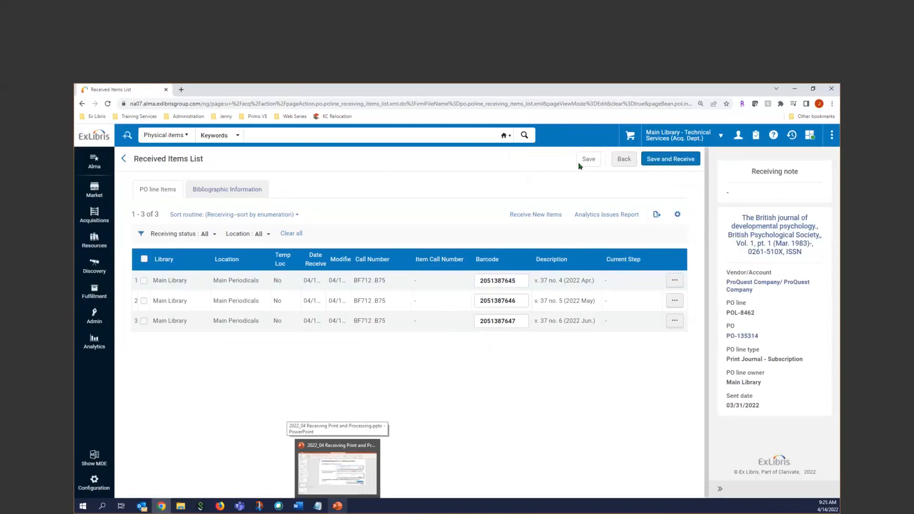
click(623, 162)
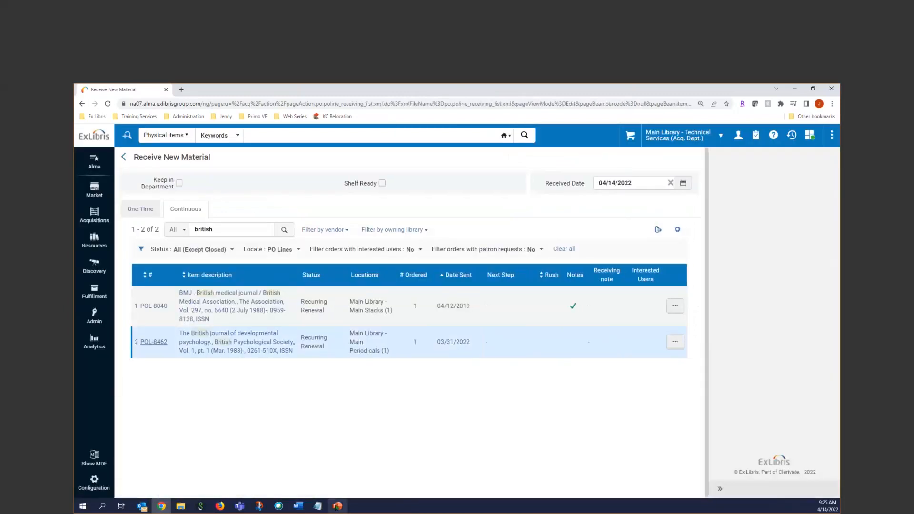
- Search the physical items by keyword for "british journal of developmental"
click(335, 508)
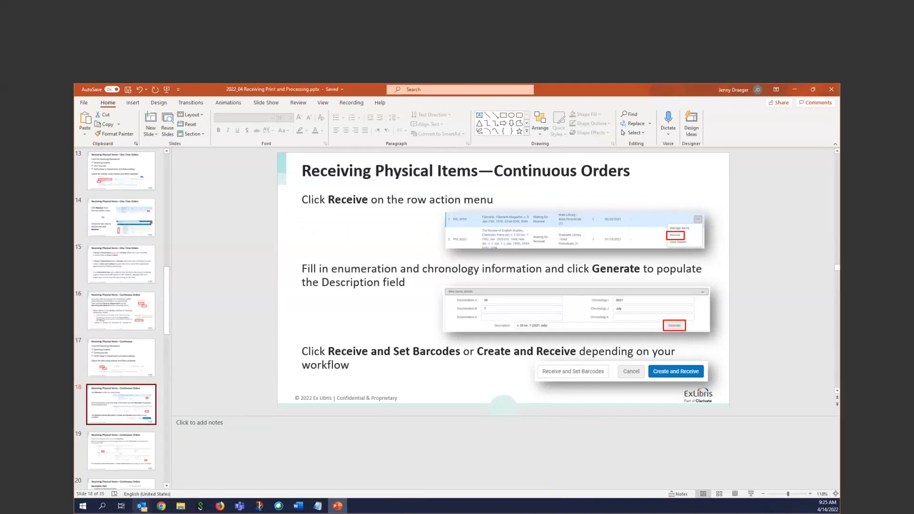
click(162, 507)
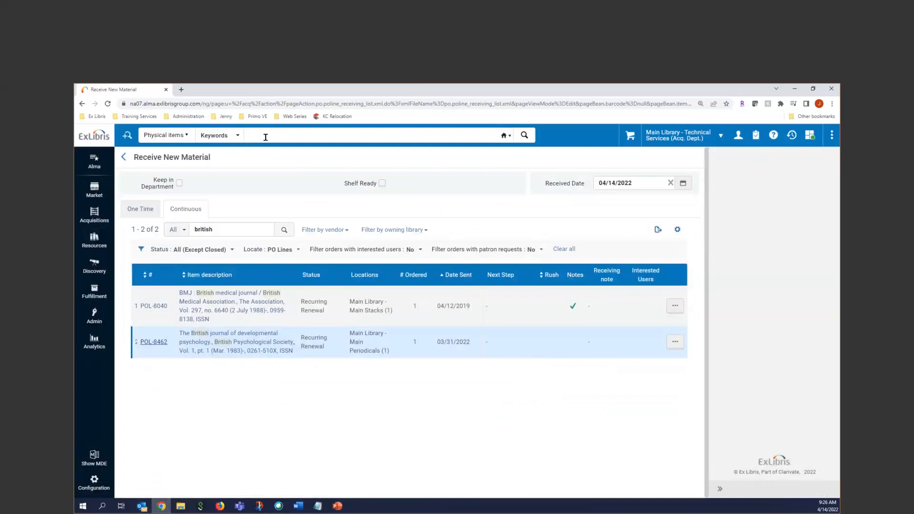
click(265, 137)
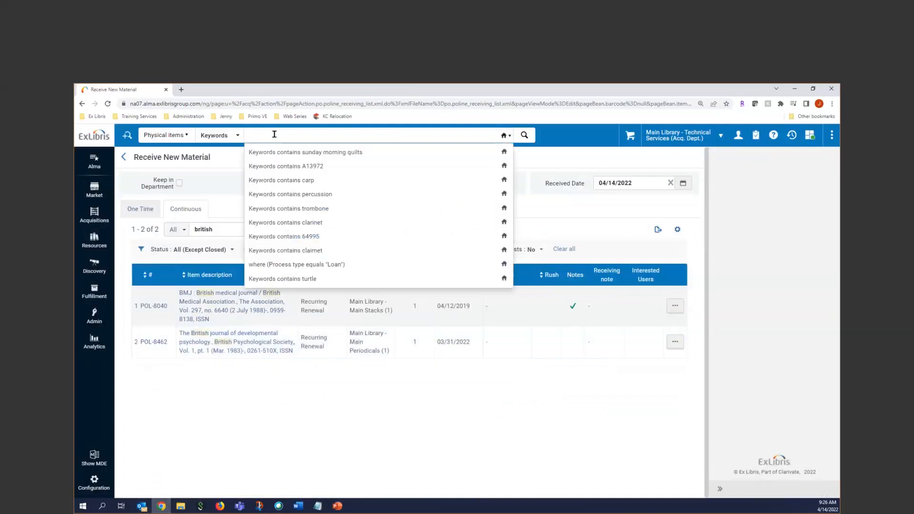
text(british)
text(journal of developmental)
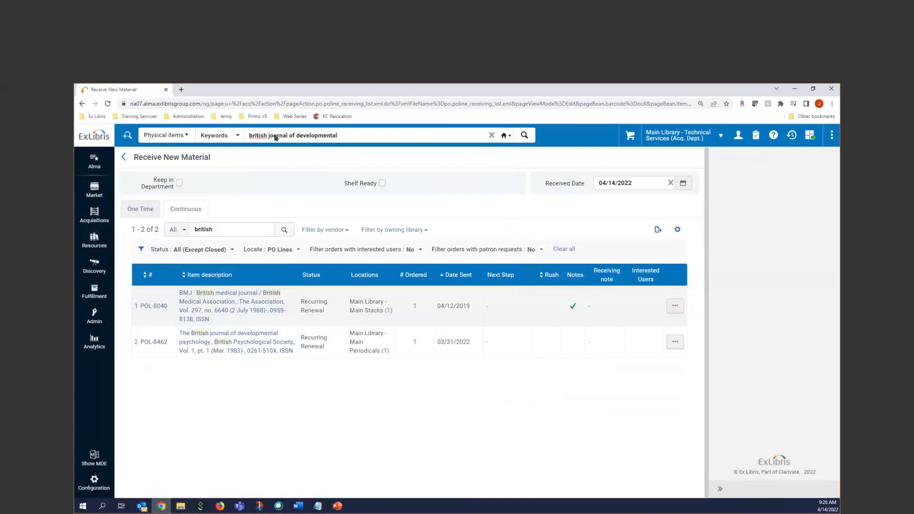
key(Return)
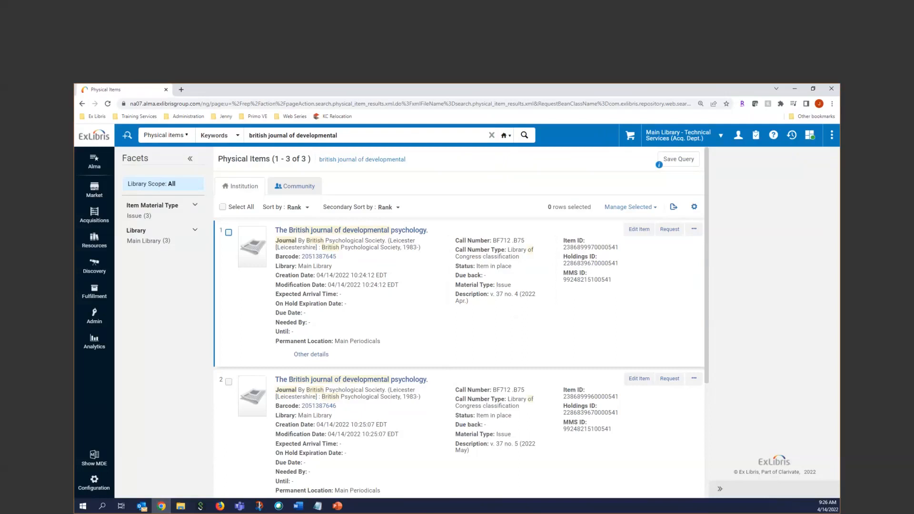
key(alt+Tab)
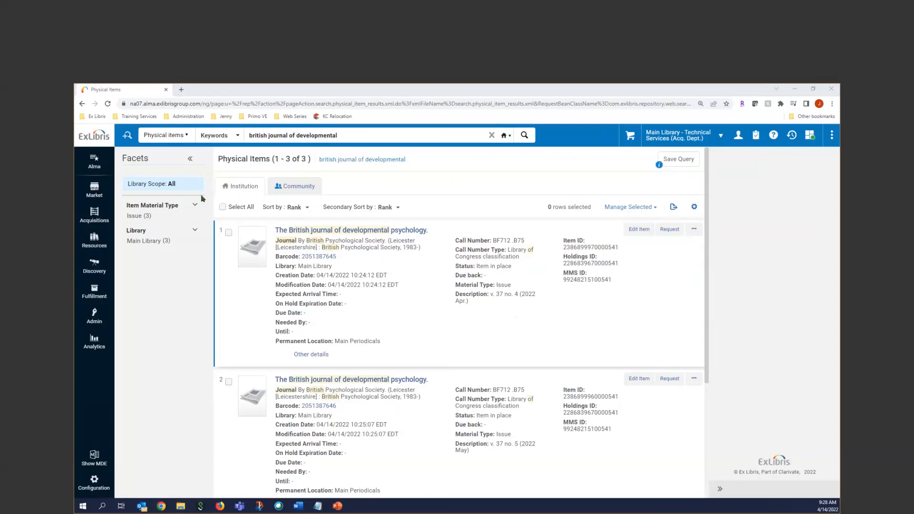
- Open the list of new material to receive from the acquisitions functions
click(94, 214)
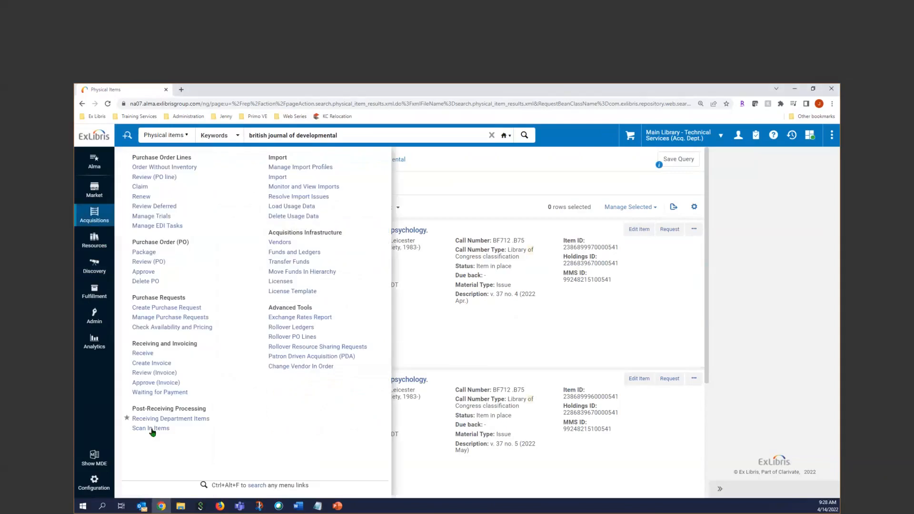
click(151, 429)
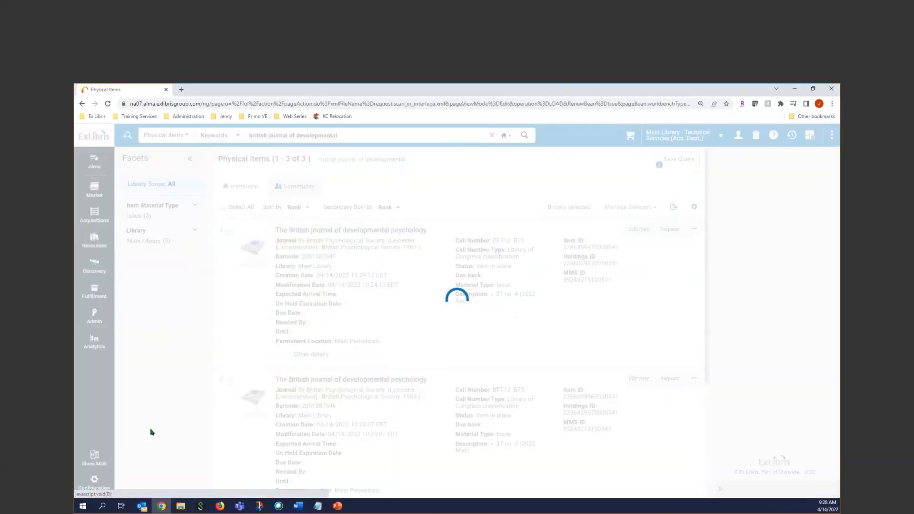
click(94, 214)
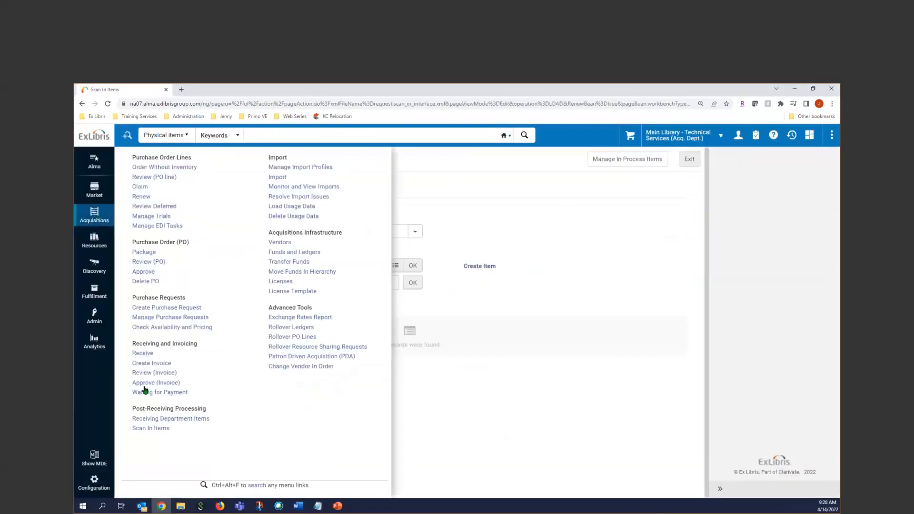
click(145, 356)
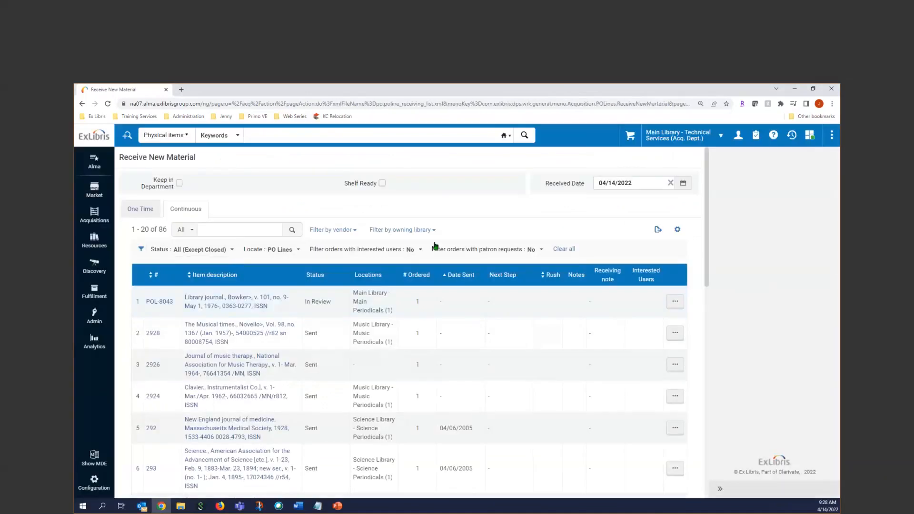
- Examine the status filter options for continuous orders and compare them with the status filter on one-time orders
click(232, 249)
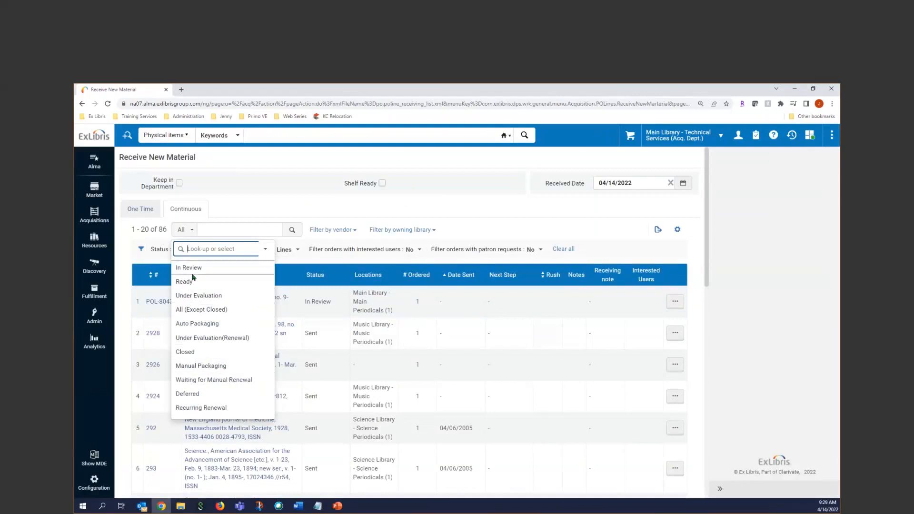
click(494, 230)
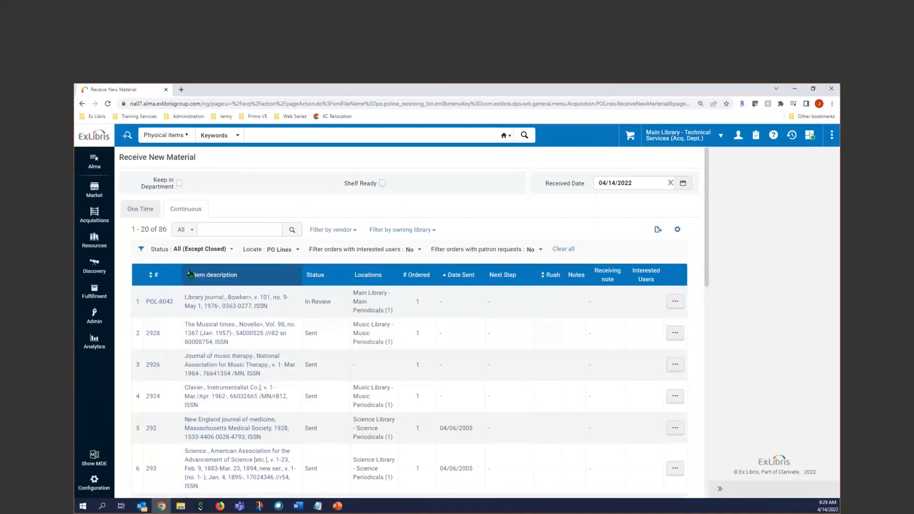
click(137, 208)
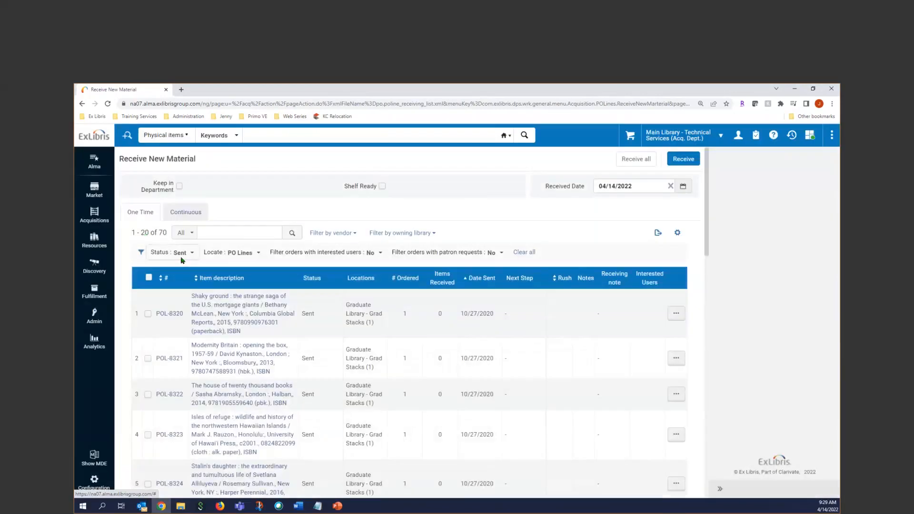
click(190, 214)
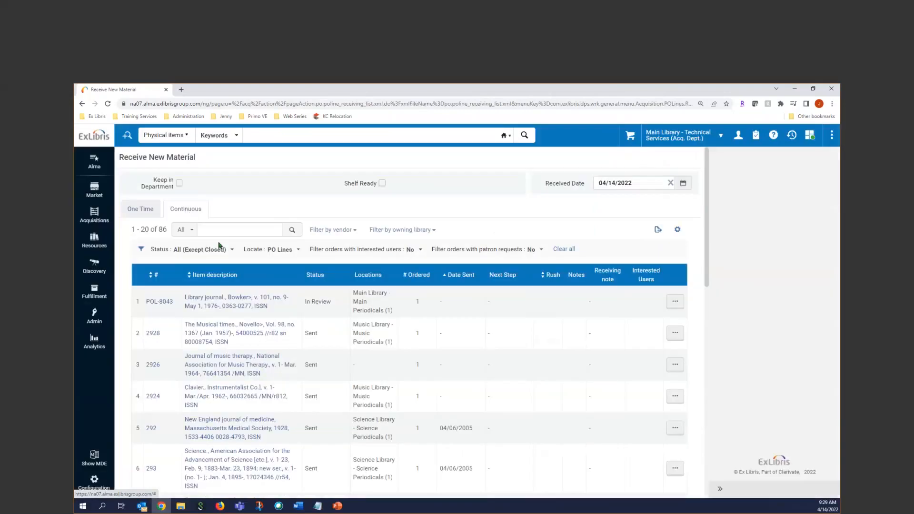
click(223, 247)
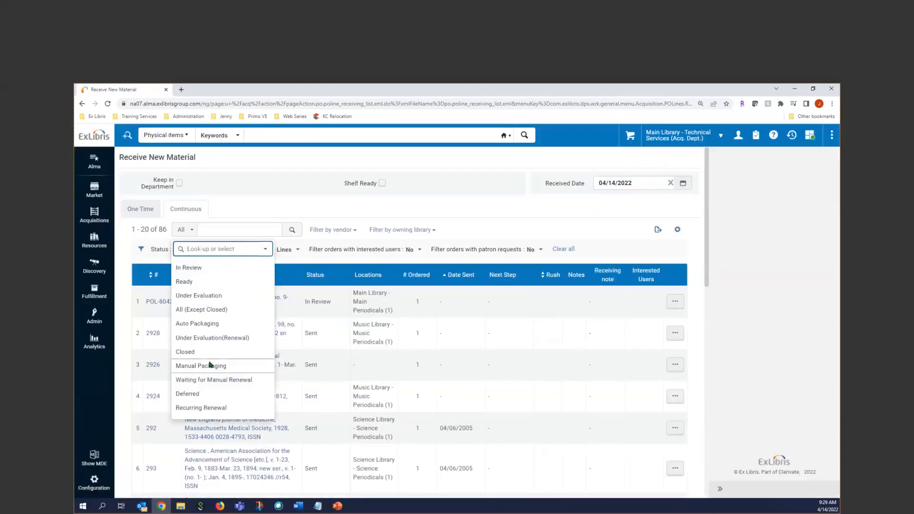
click(581, 226)
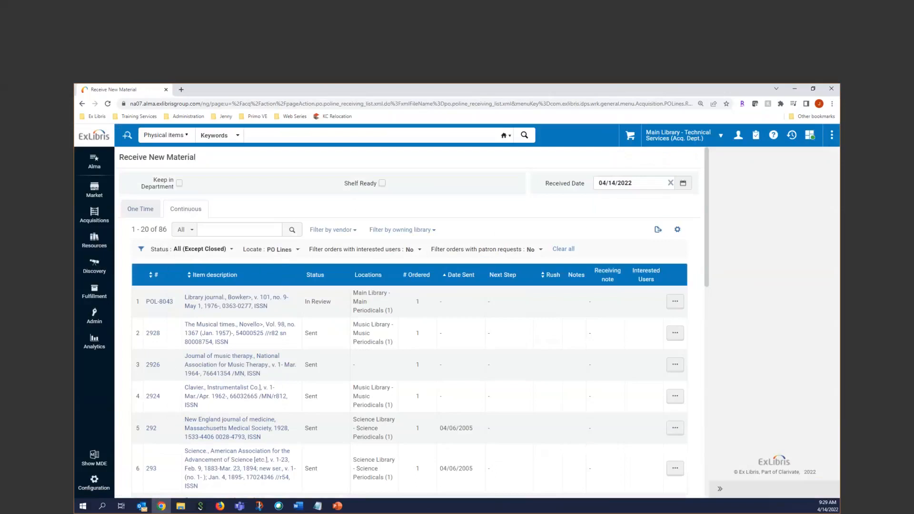
- Switch to the PowerPoint presentation, start the slide show from the current slide and advance to the following slide
click(337, 506)
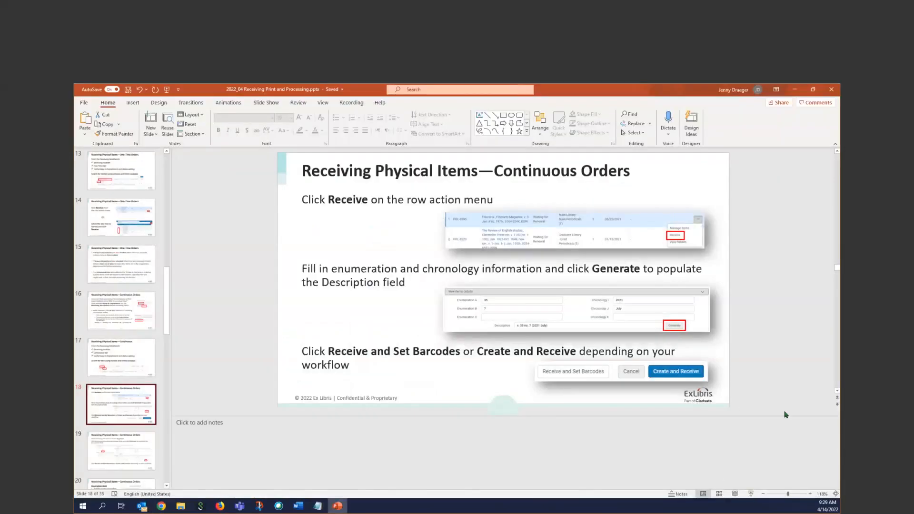
key(shift+F5)
key(Right)
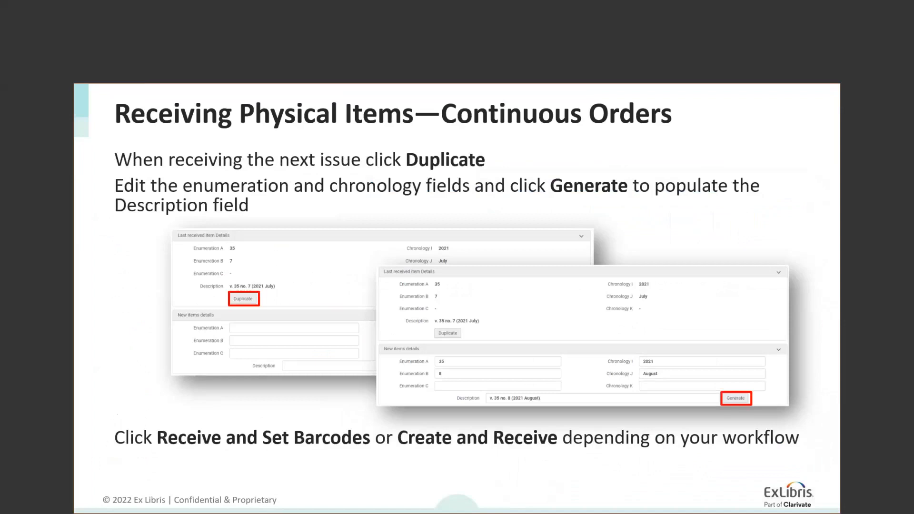
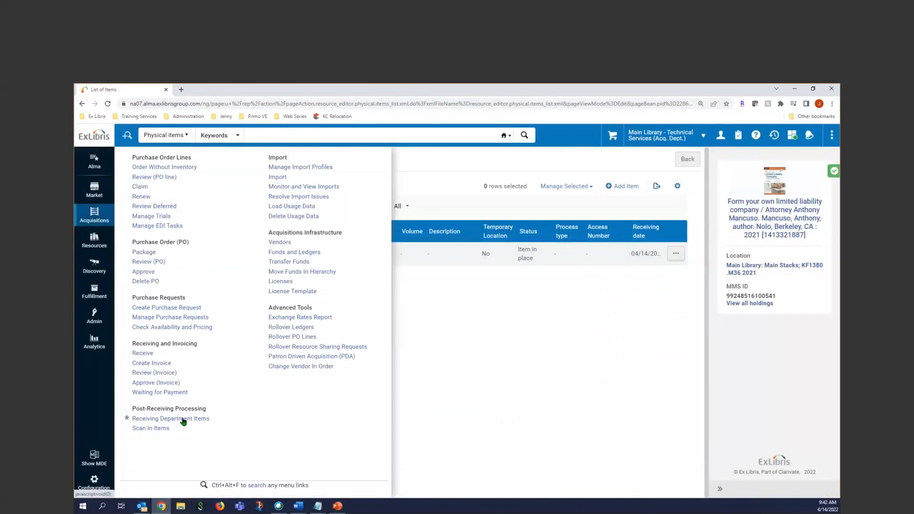
- Open the receiving department items and filter them by the process status Copy Cataloging
click(183, 420)
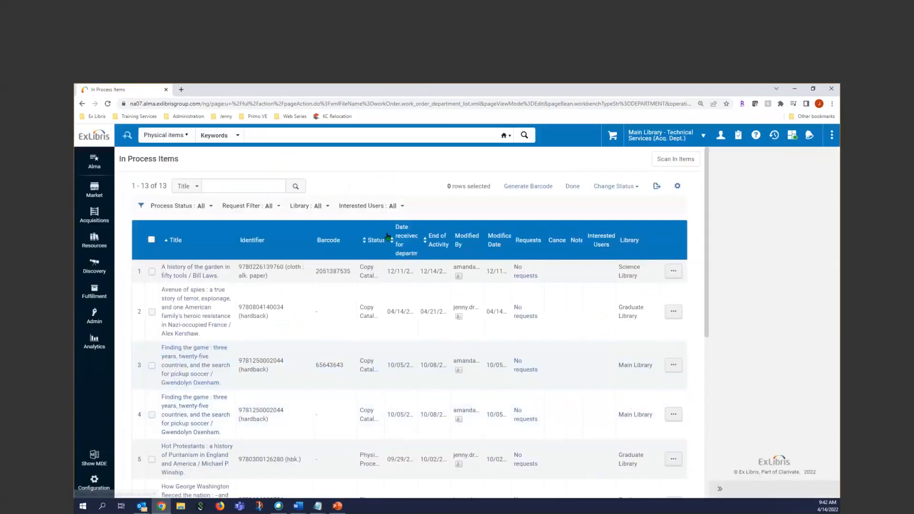
click(208, 208)
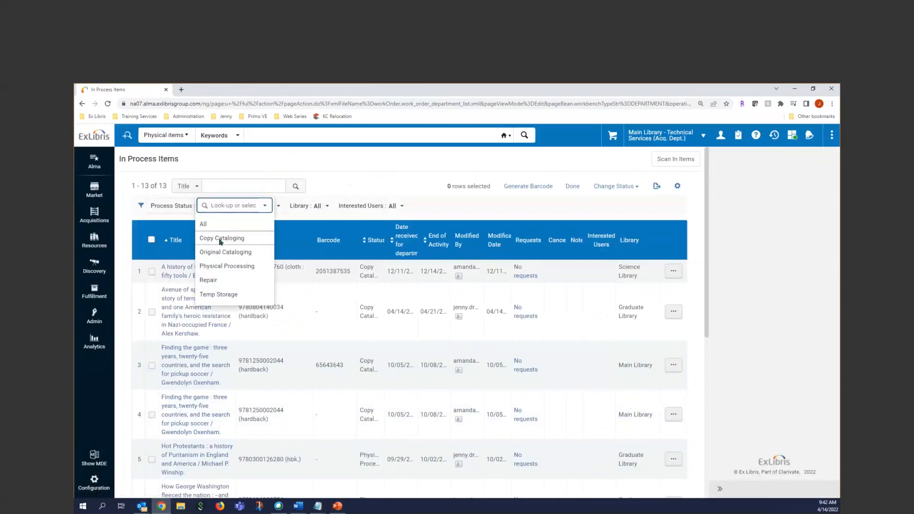
click(220, 238)
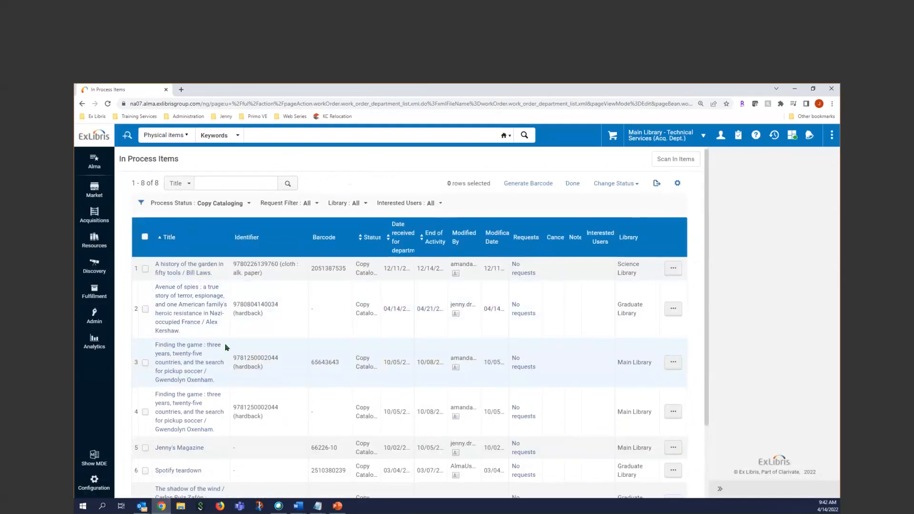
scroll(226, 347, down, 2)
scroll(233, 430, up, 2)
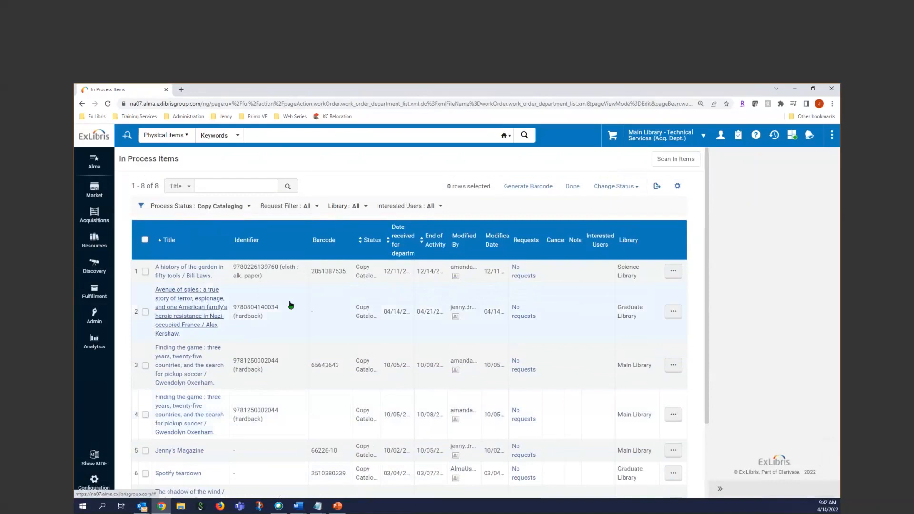
- Review the MARC record of Avenue of Spies and return to the in-process items list
click(188, 315)
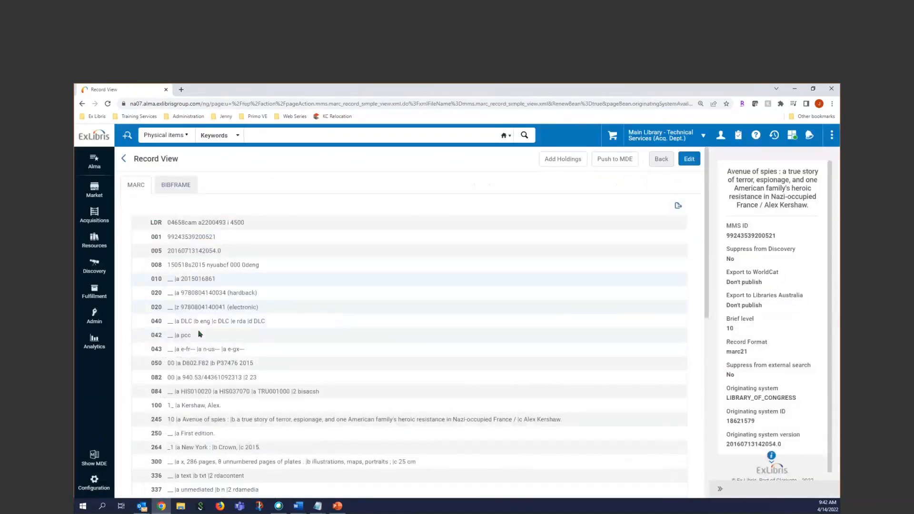
scroll(199, 334, down, 7)
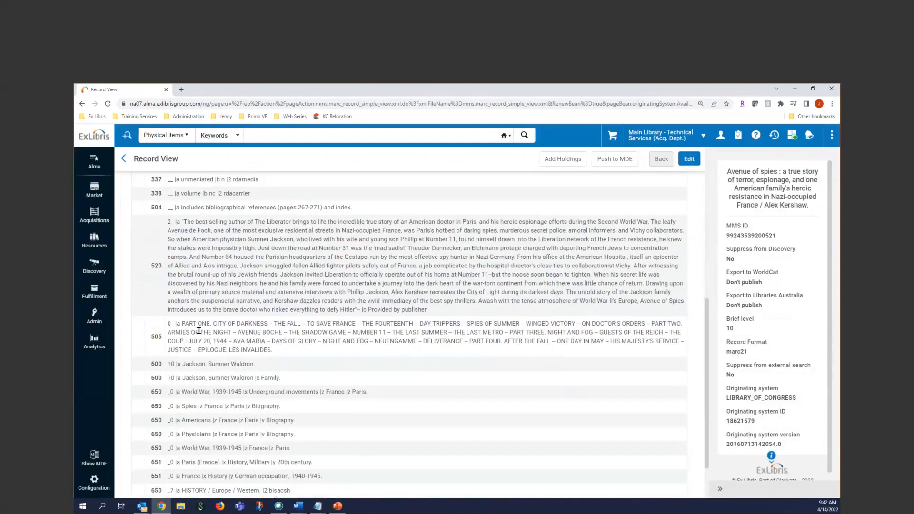
scroll(212, 339, up, 7)
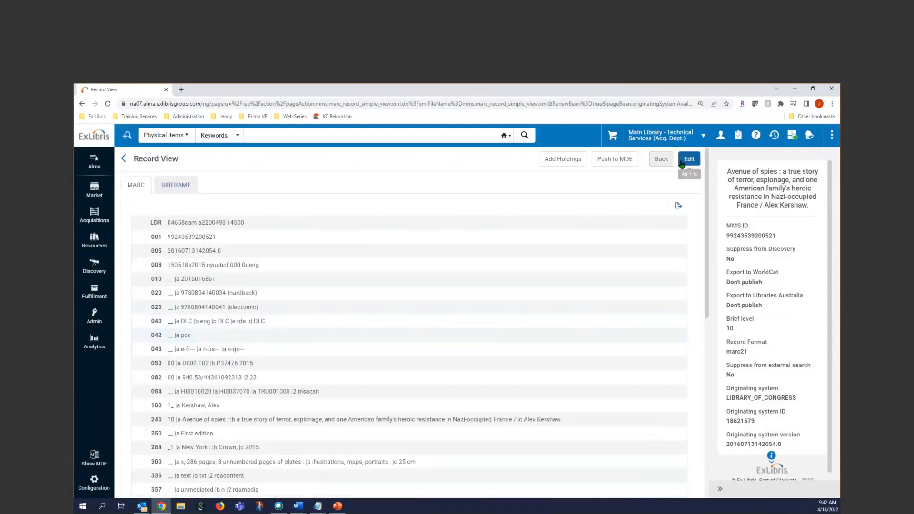
click(661, 160)
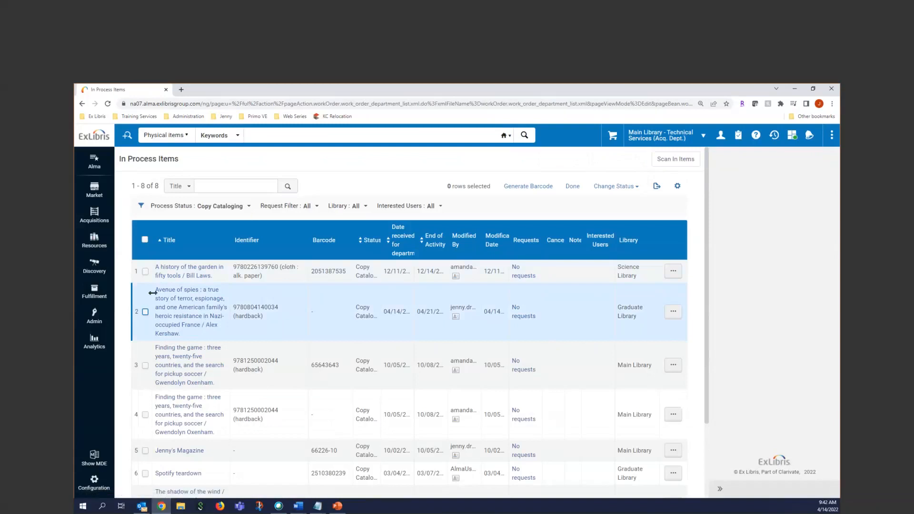
- Change the process status of Avenue of Spies to Physical Processing and save the item
click(673, 312)
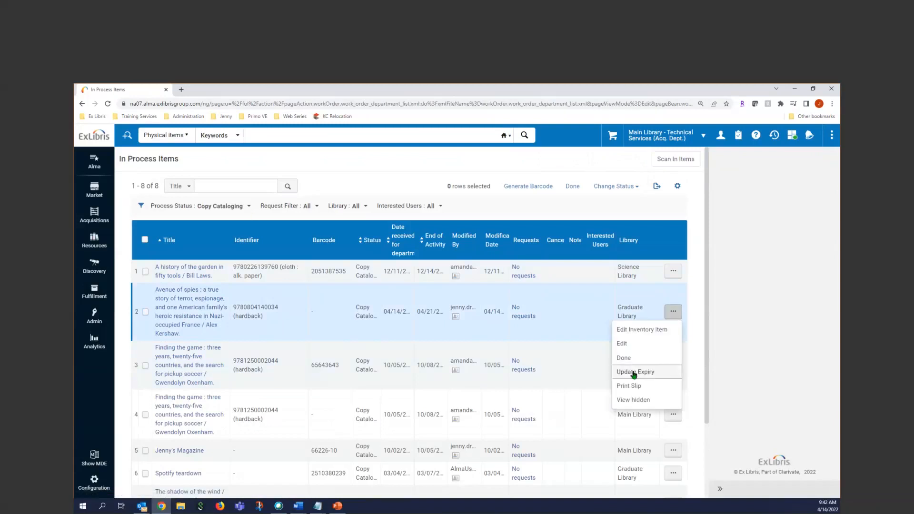
click(637, 343)
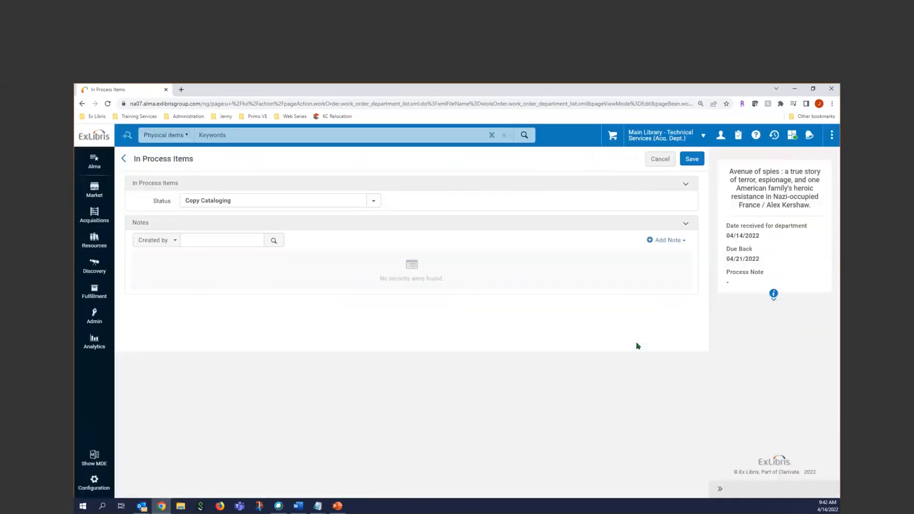
click(374, 201)
click(279, 247)
click(693, 161)
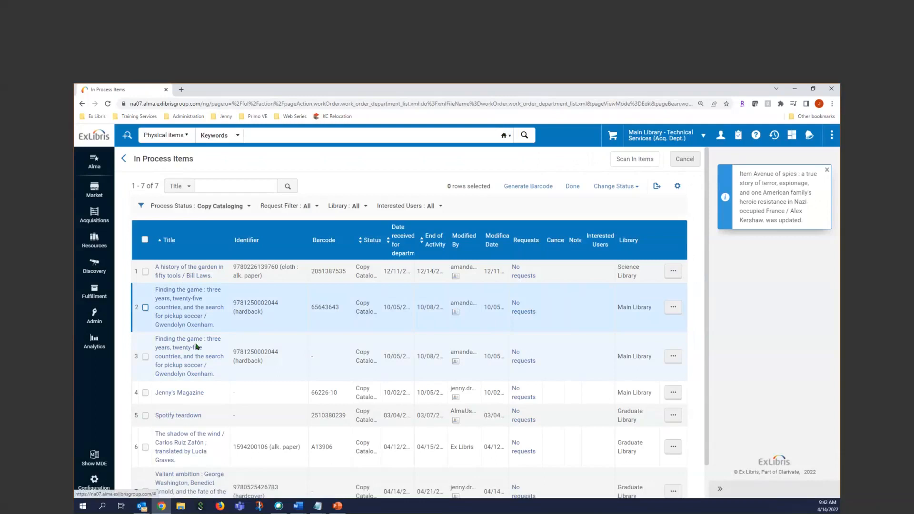
- Select The Shadow of the Wind and Valiant Ambition and change their status together to Physical Processing
scroll(476, 428, down, 2)
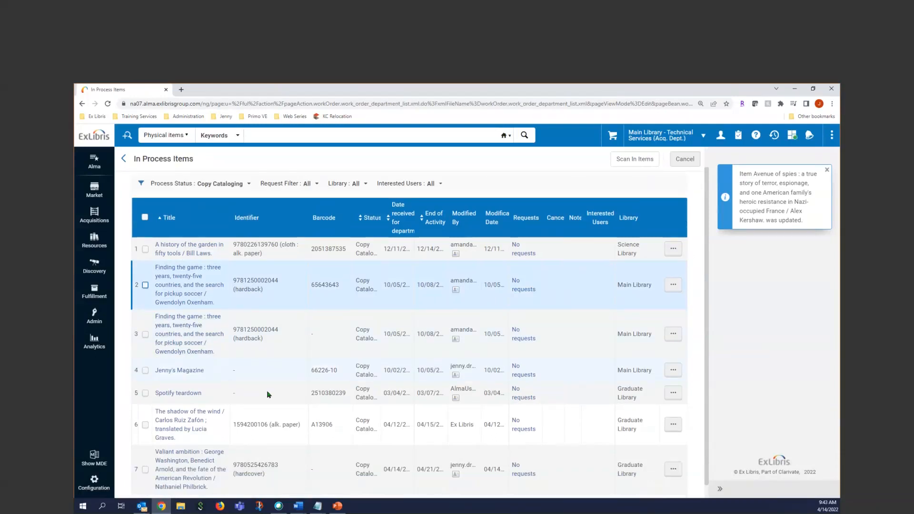
click(672, 455)
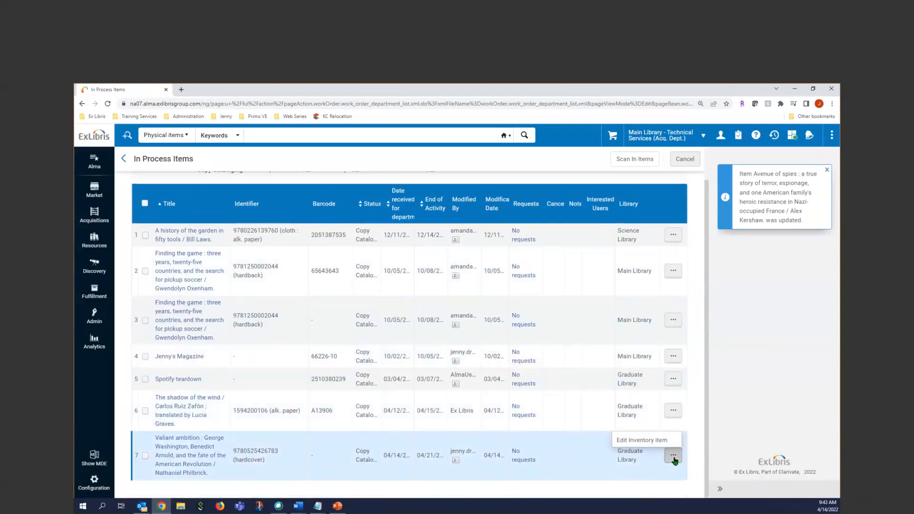
click(146, 456)
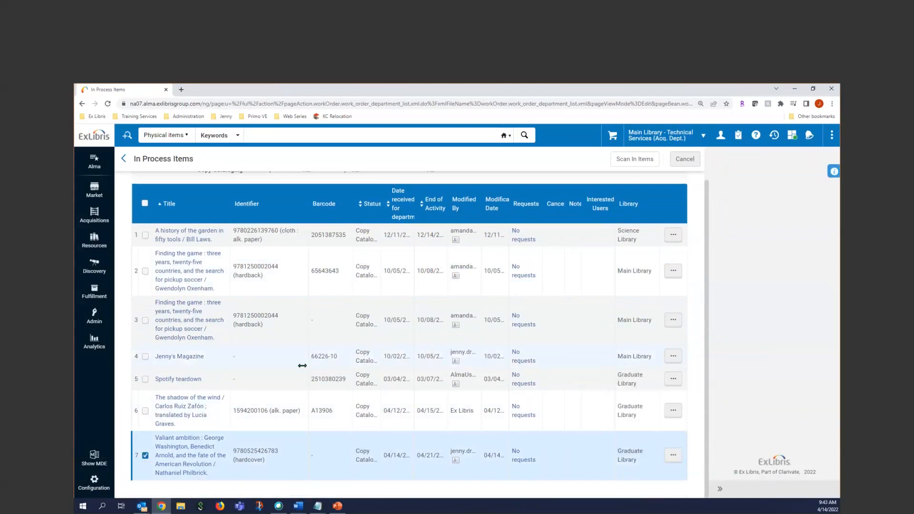
click(145, 410)
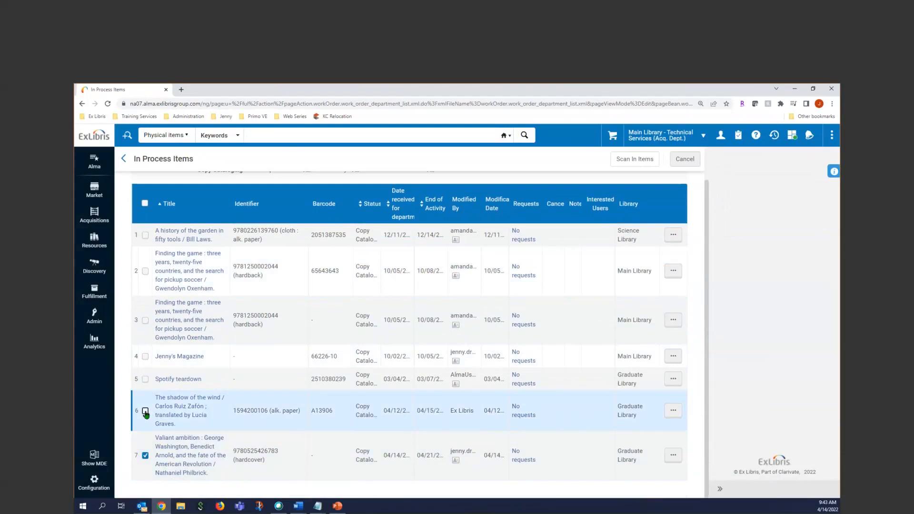
scroll(644, 273, up, 1)
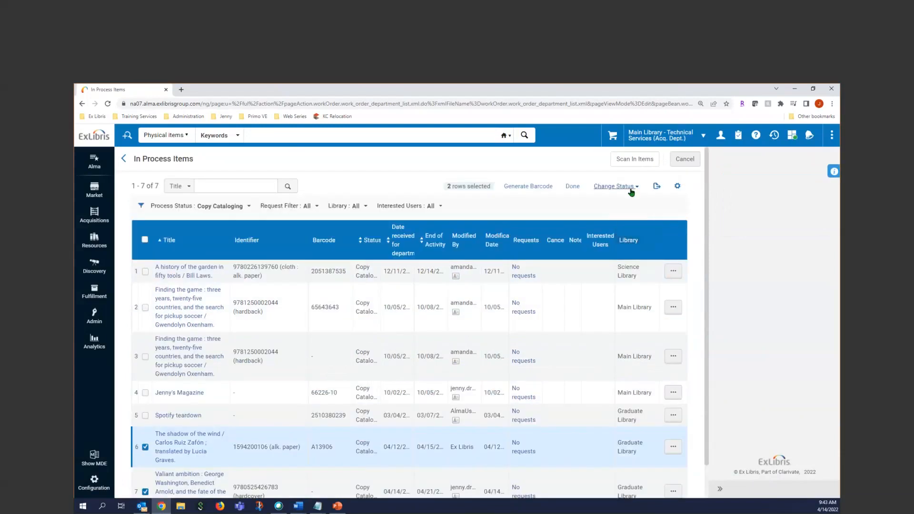
click(618, 187)
click(633, 224)
click(578, 271)
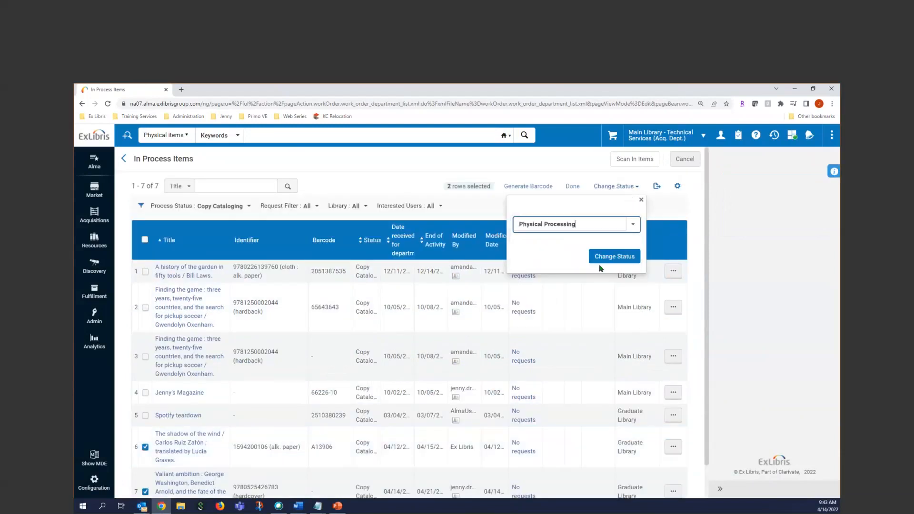
click(602, 260)
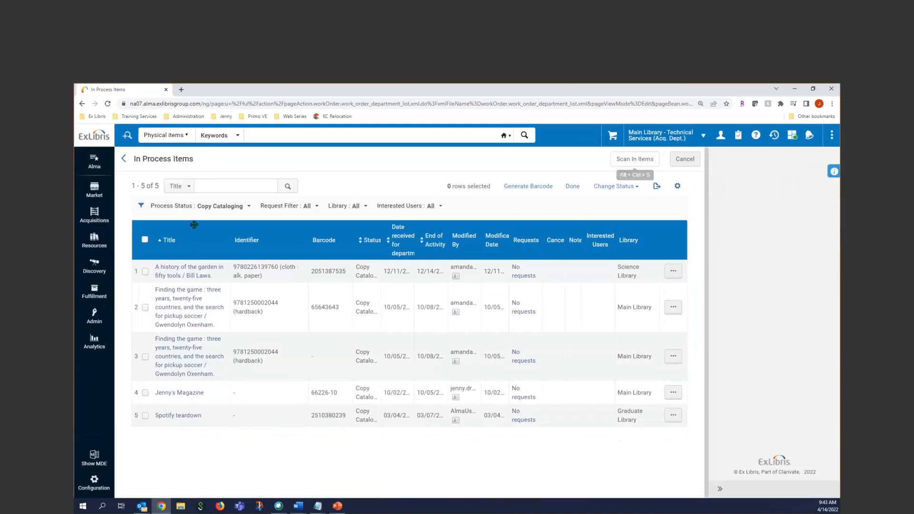
- Filter the in-process items by Physical Processing, then assign barcode 60701-7 to the Avenue of Spies inventory item and save it
click(249, 206)
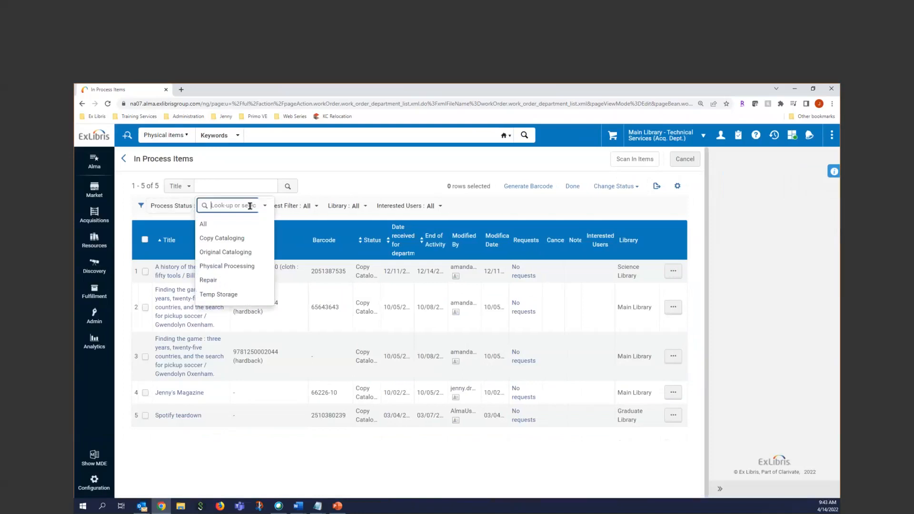
click(243, 266)
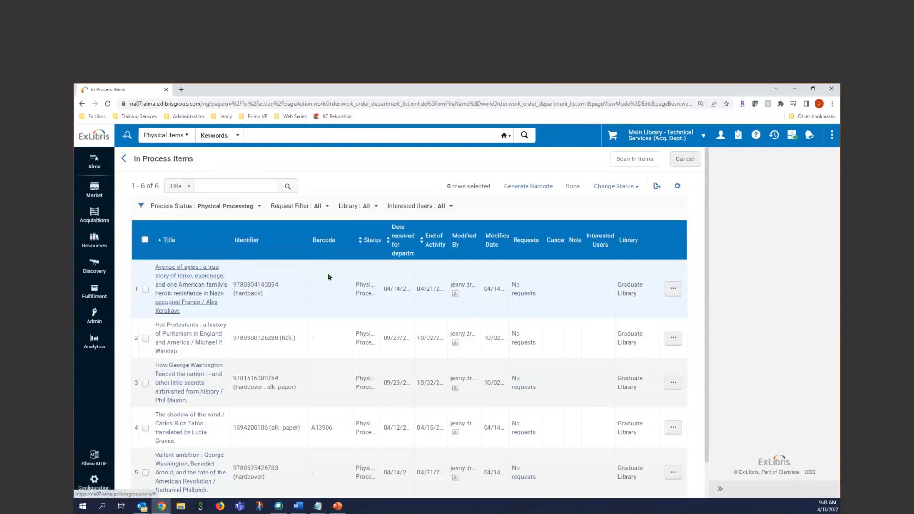
click(671, 294)
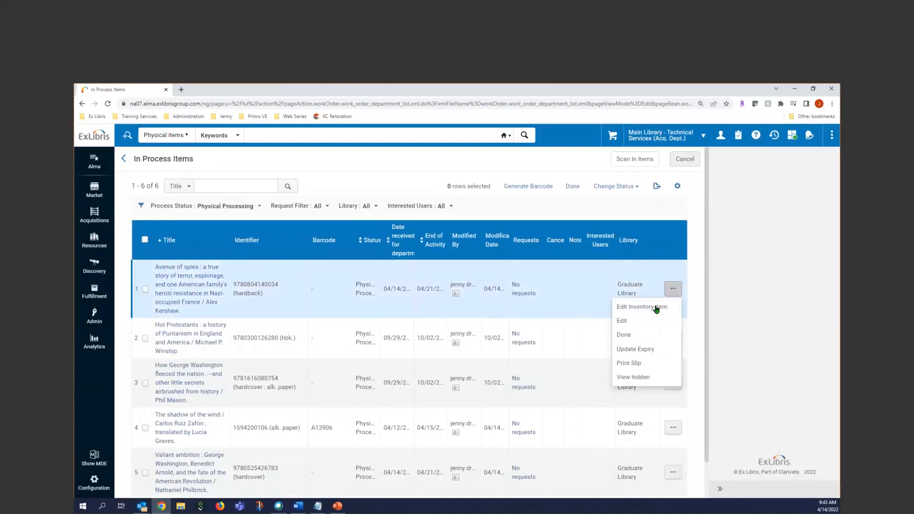
click(649, 307)
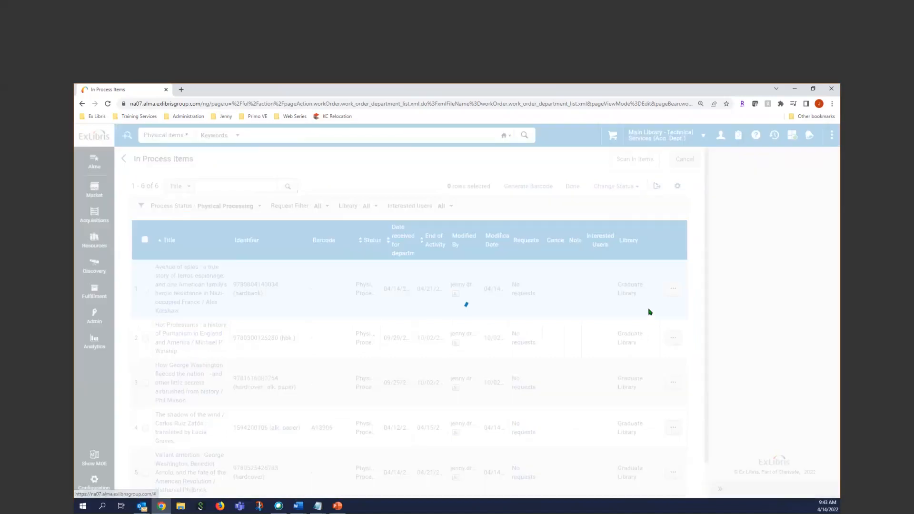
click(224, 223)
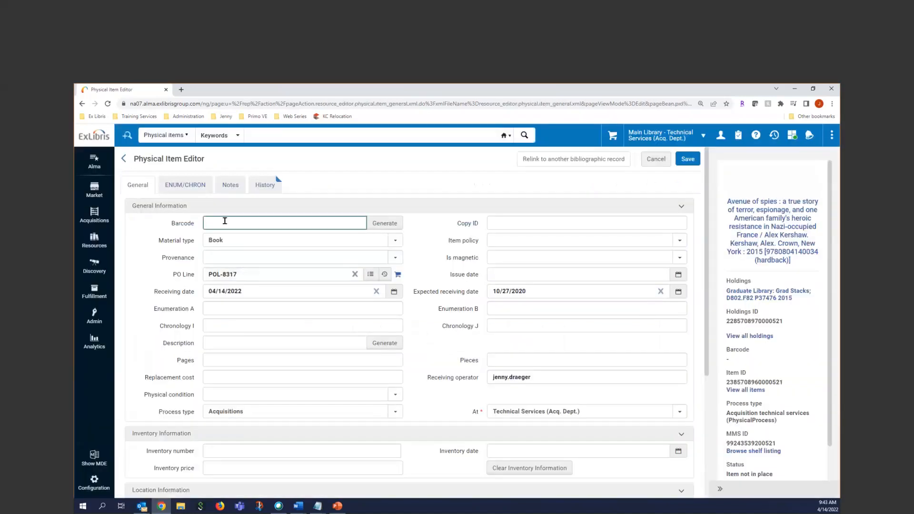
text(607)
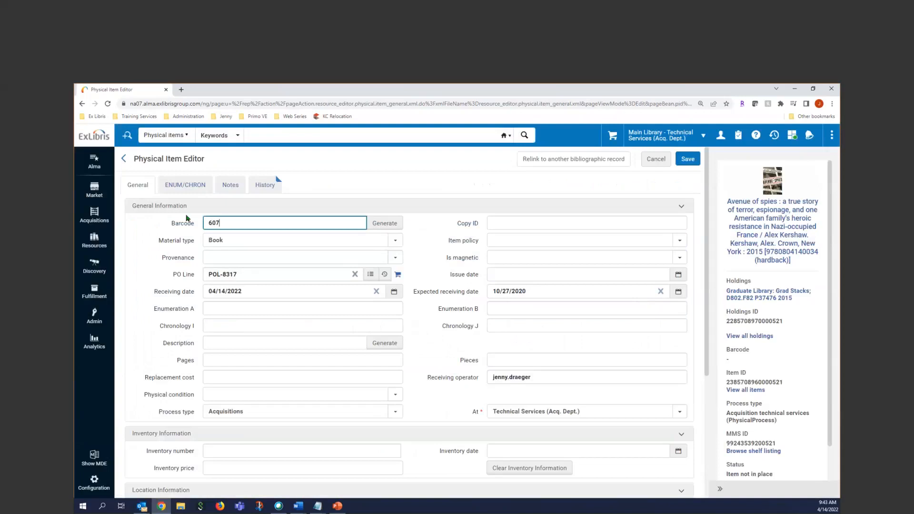
text(01-7)
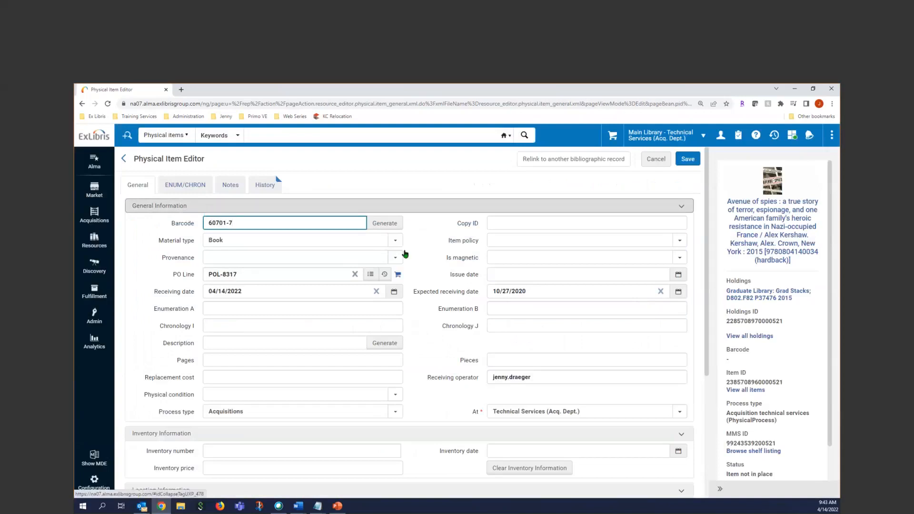
click(692, 159)
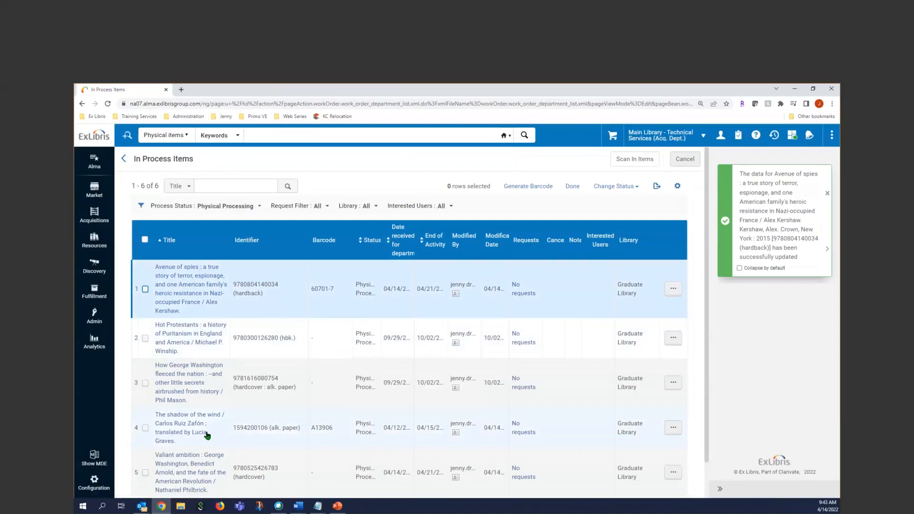
- Assign barcode 61701-8 to the Valiant Ambition inventory item and save it
scroll(361, 438, down, 1)
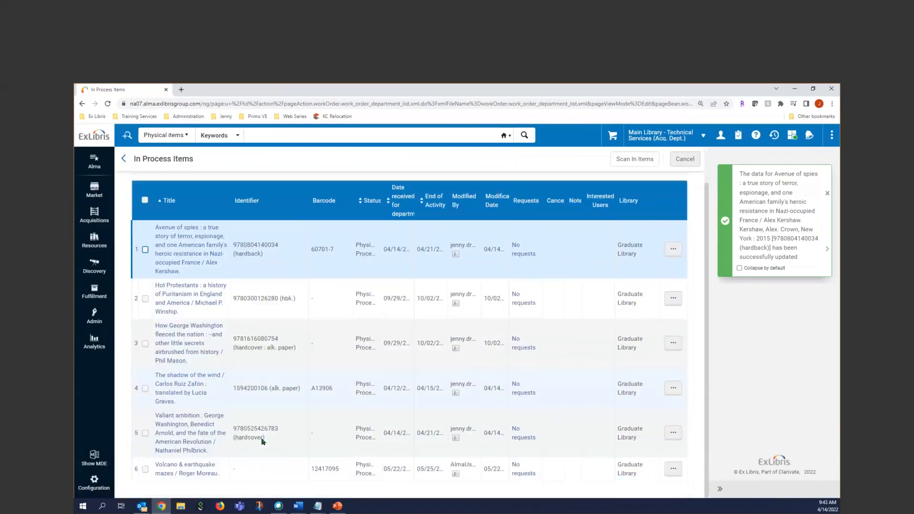
click(670, 432)
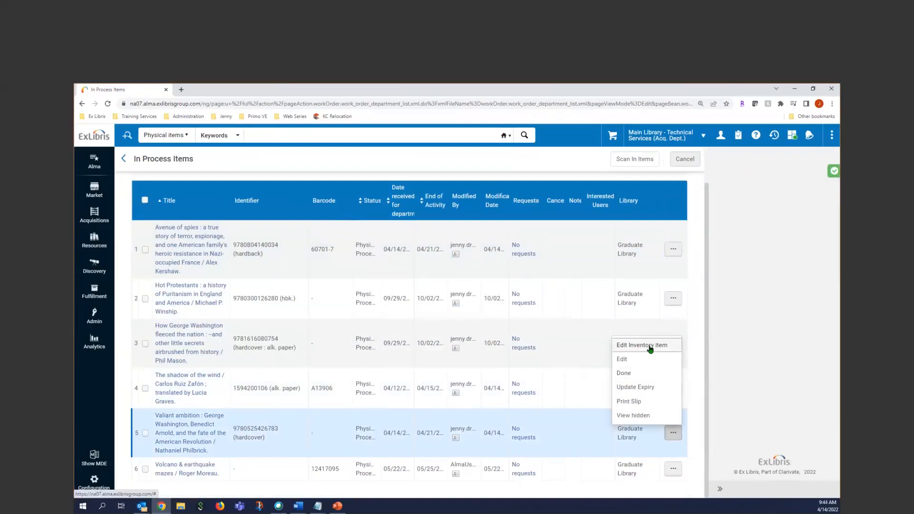
click(650, 345)
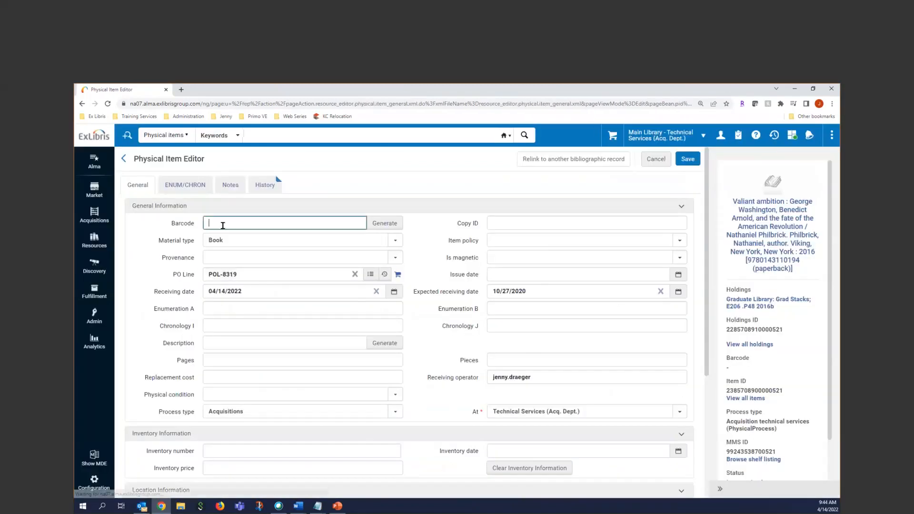
text(617)
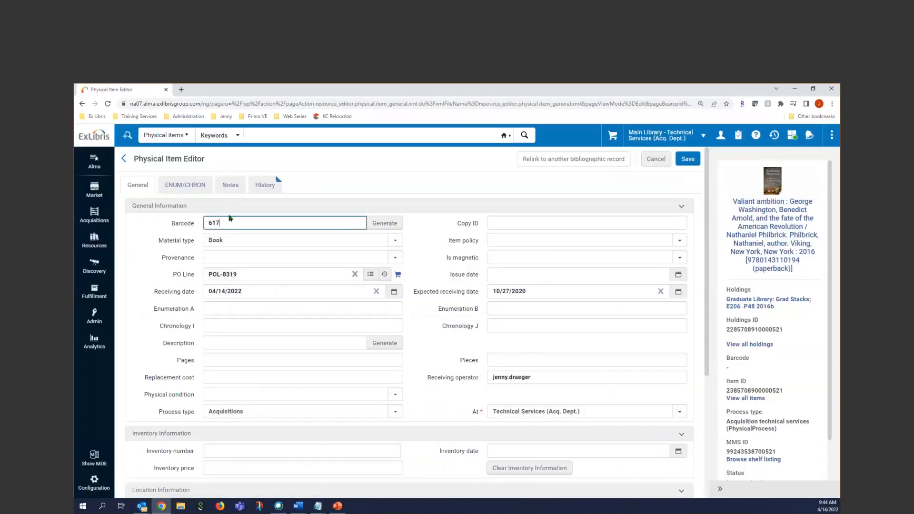
text(01-8)
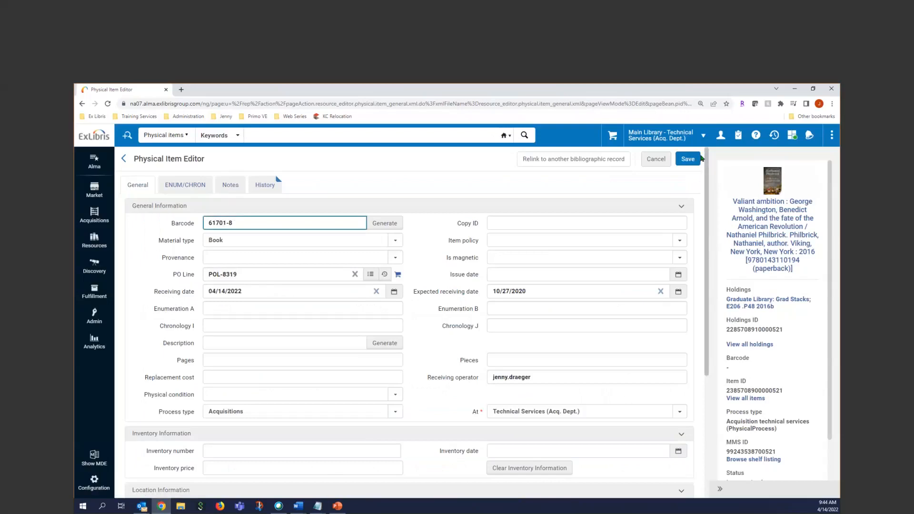
click(687, 159)
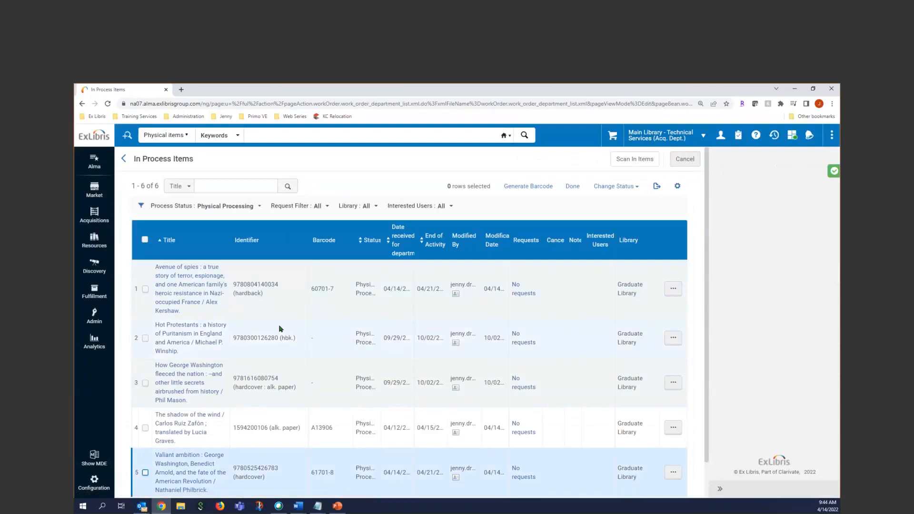
- Review the actions available for Avenue of Spies and the status options for changing items in bulk
click(671, 290)
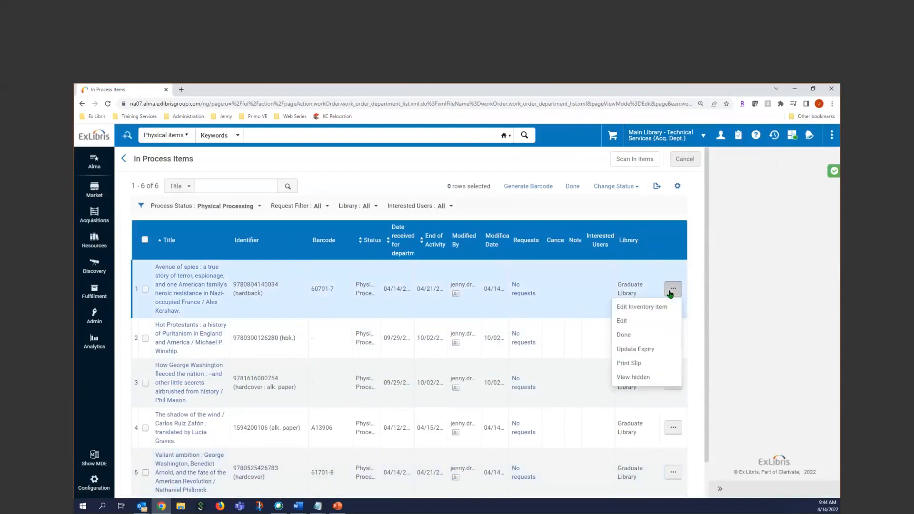
click(615, 186)
click(633, 224)
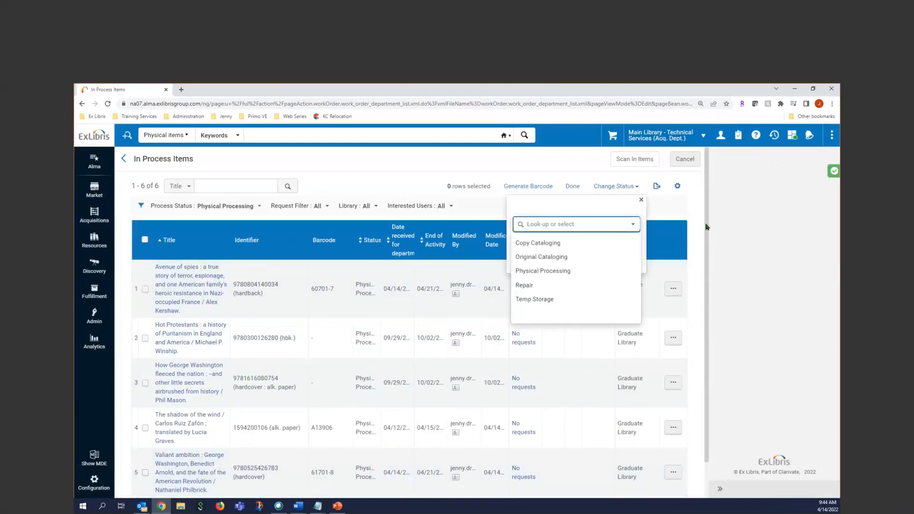
click(733, 224)
click(672, 289)
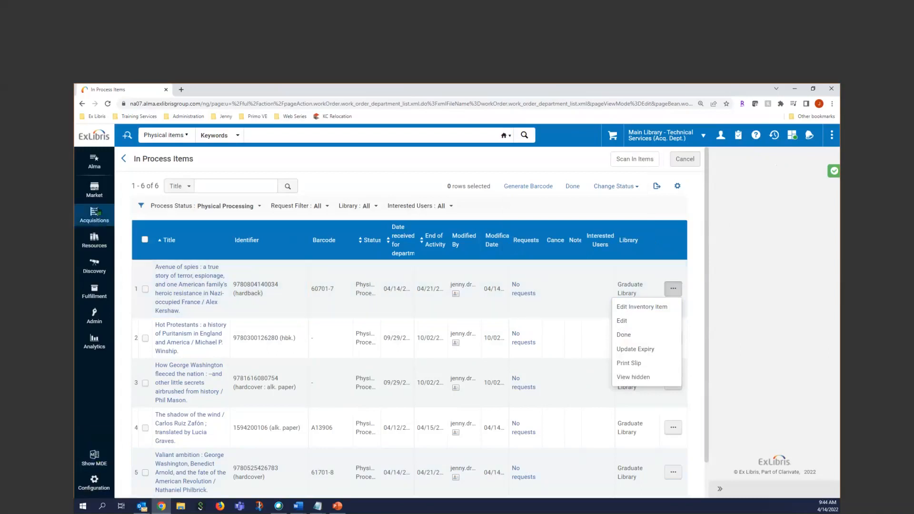
- Open Scan In Items under post-receiving processing and set Done to Yes for scanned items
click(94, 214)
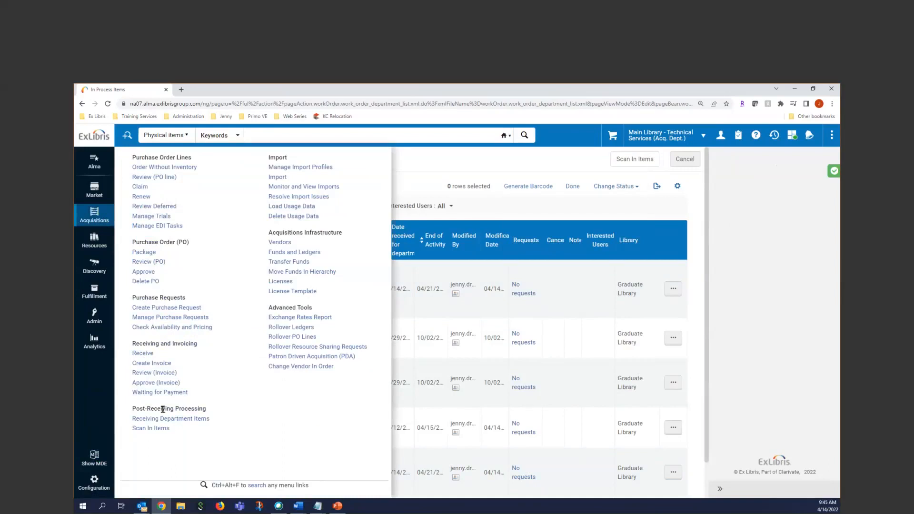
click(160, 430)
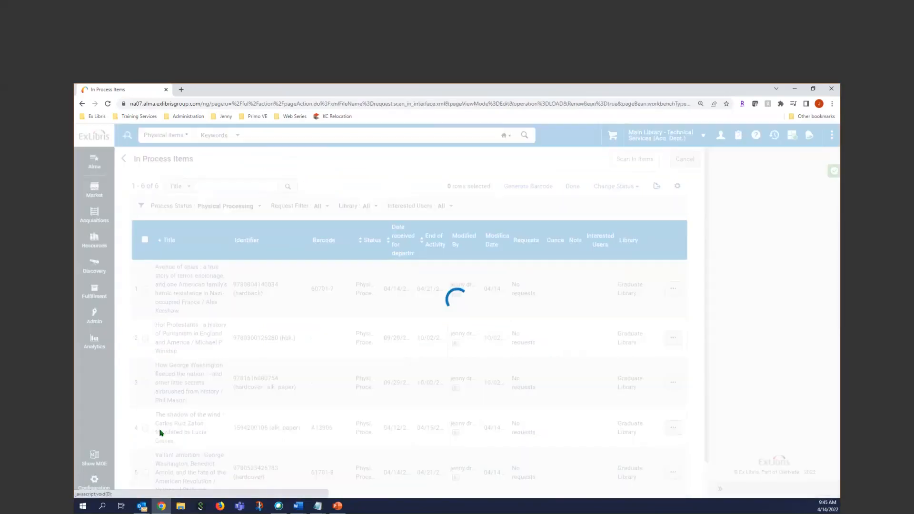
click(218, 248)
click(231, 266)
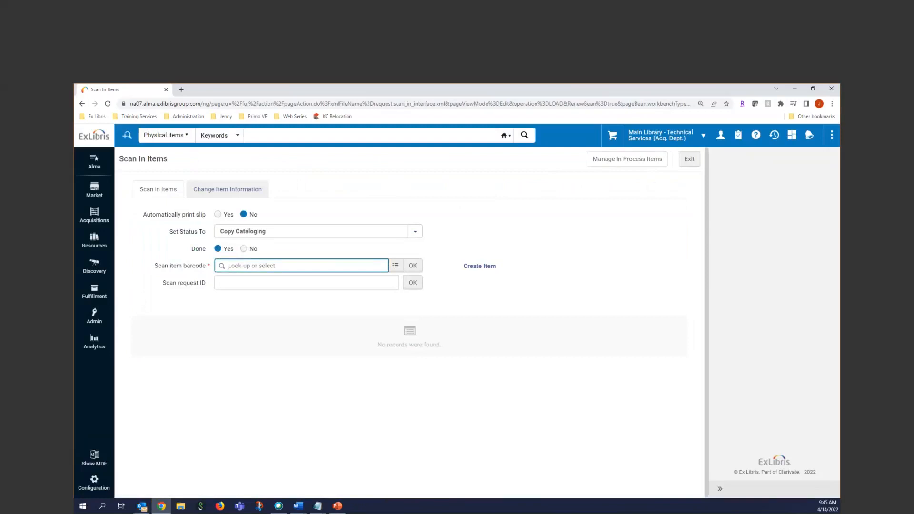
- Try to scan in an item with the barcode 61701-7, entering it a second time
text(61701-7)
key(Return)
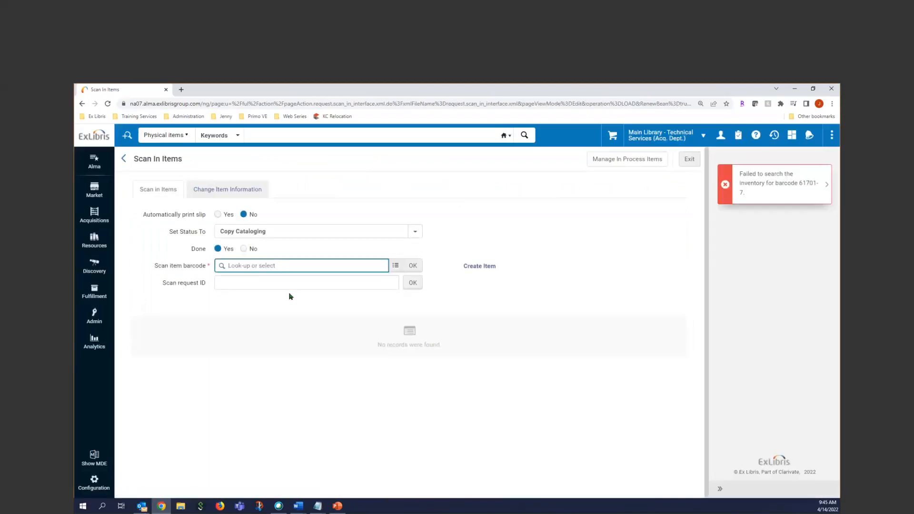
text(6)
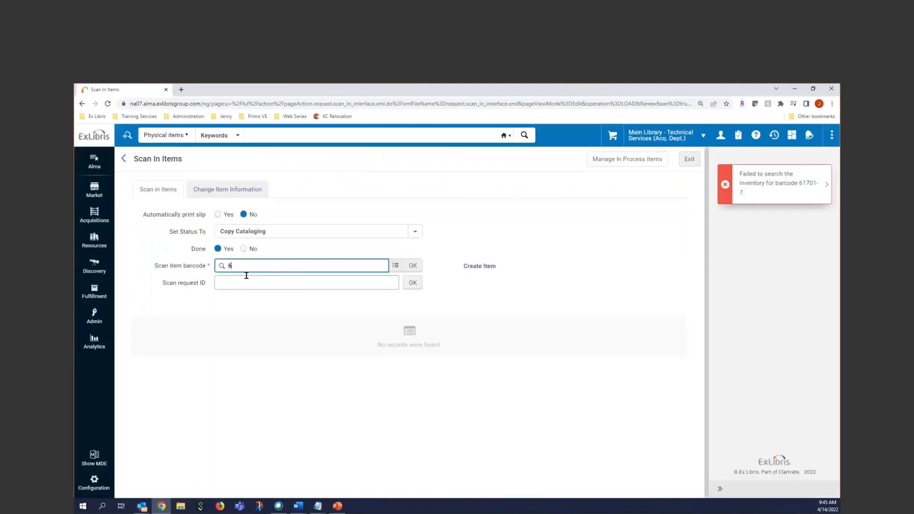
text(1701-1)
key(BackSpace)
text(7)
key(Return)
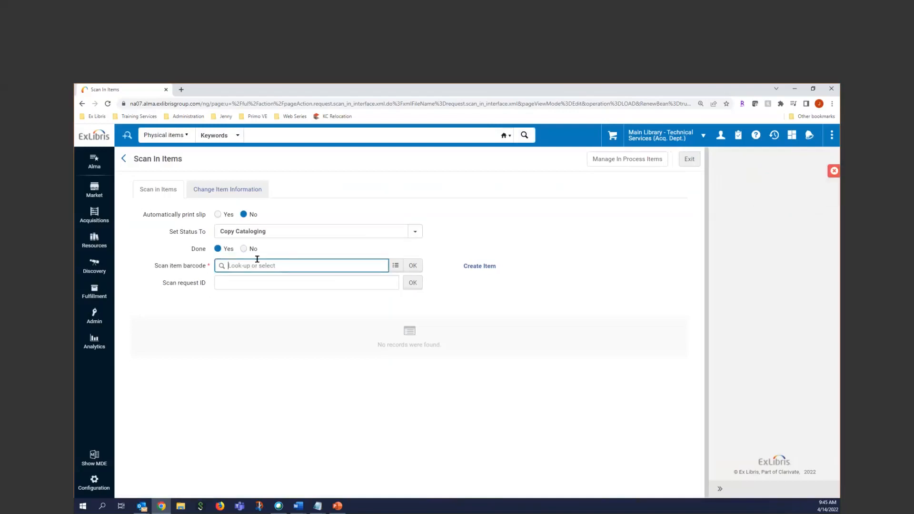
- Scan in Valiant Ambition with barcode 61701-8 and acknowledge the transit destination notice
text(61701-8)
key(Return)
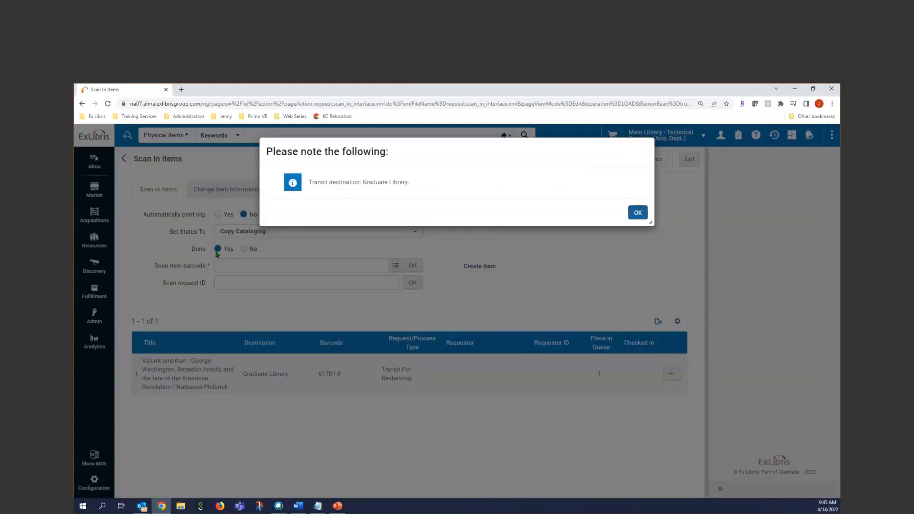
click(642, 214)
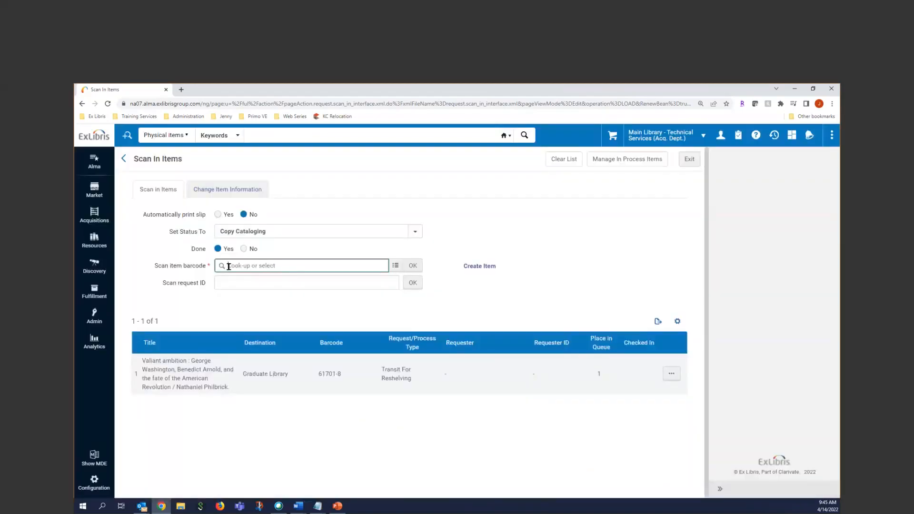
- Try again to scan in an item, entering the barcode as 561701-7 and as 61701-7
text(561701-7)
key(Return)
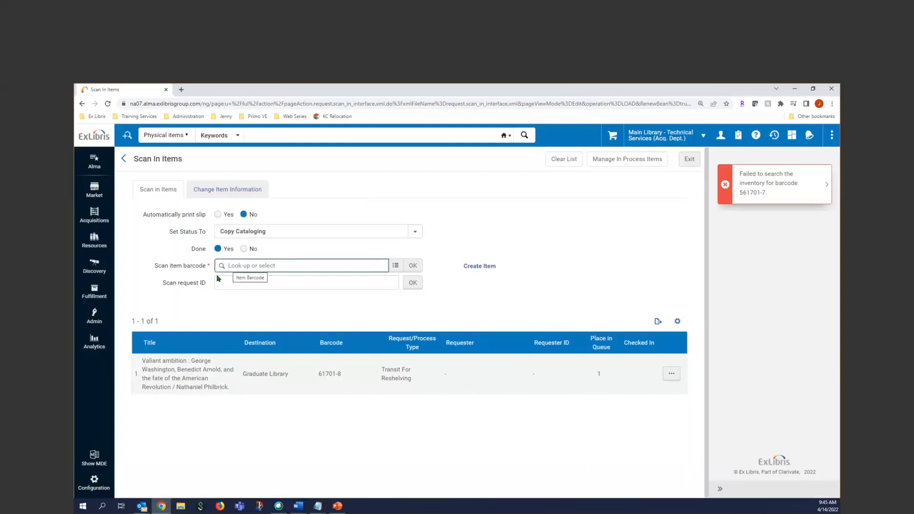
click(235, 264)
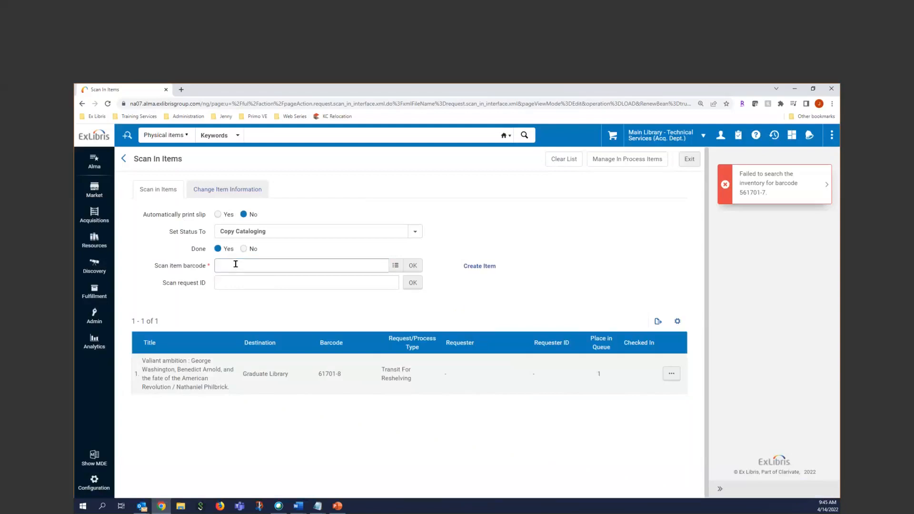
click(236, 263)
text(61)
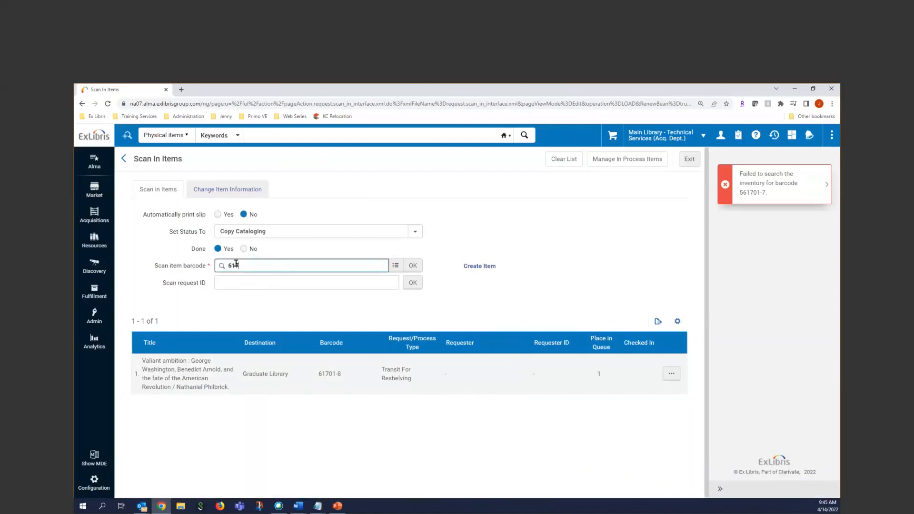
text(701-7)
key(Return)
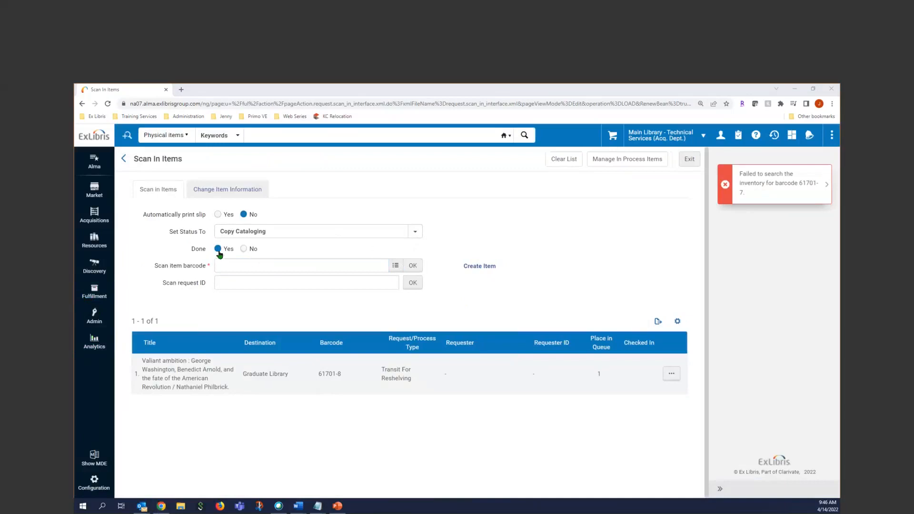
click(235, 263)
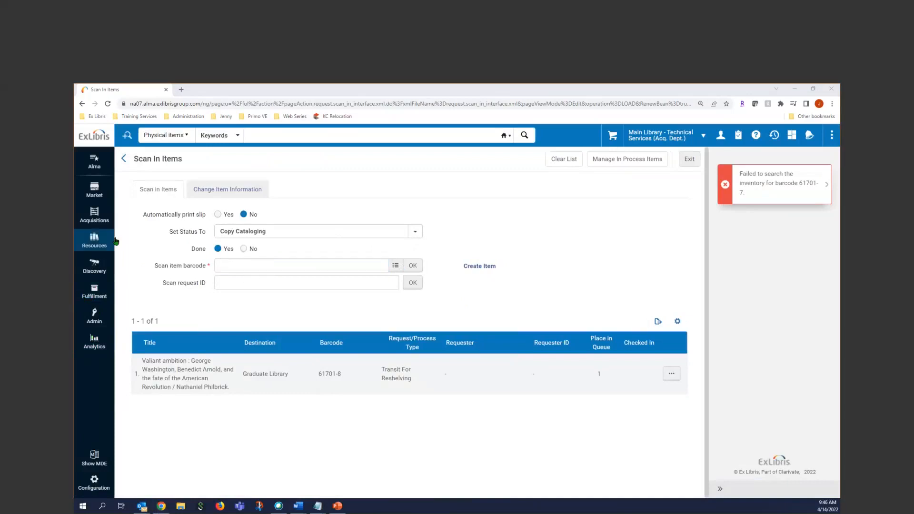
- Open the receiving department items, edit the inventory item for Avenue of Spies, and save its barcode as 61701-7
click(94, 214)
click(171, 419)
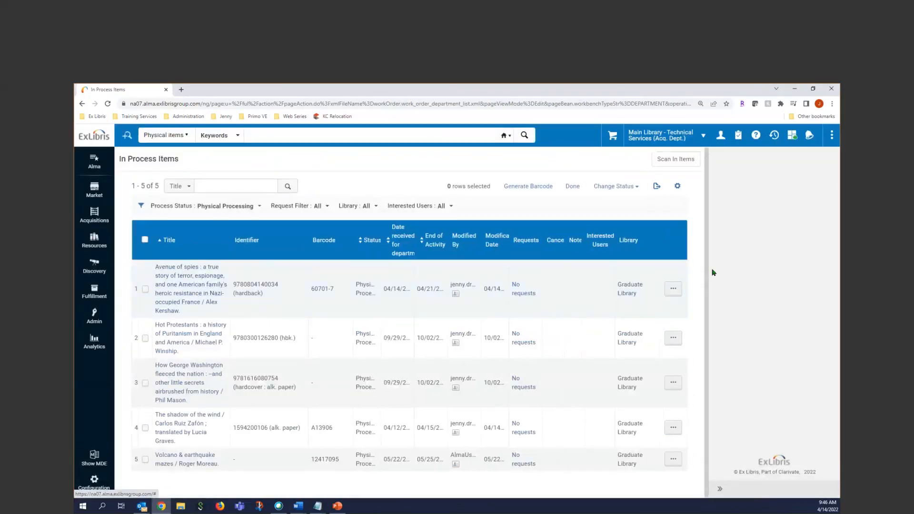
click(673, 289)
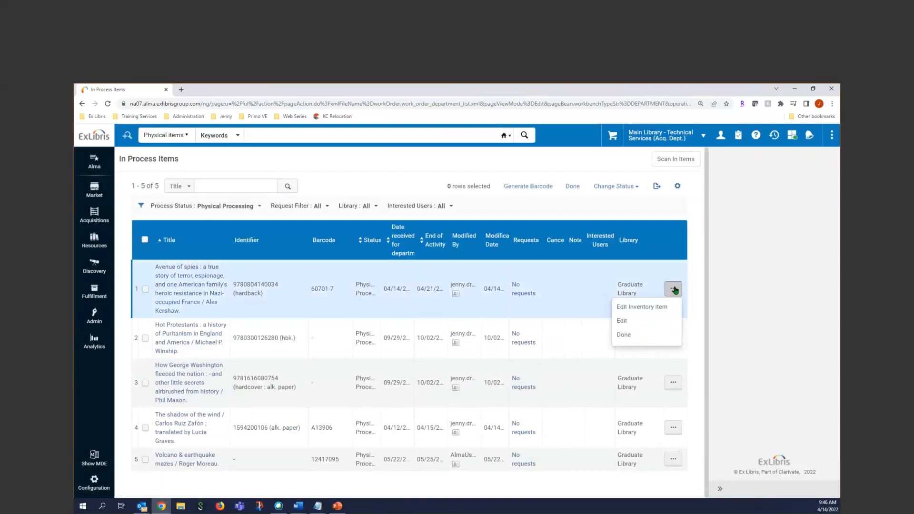
click(640, 307)
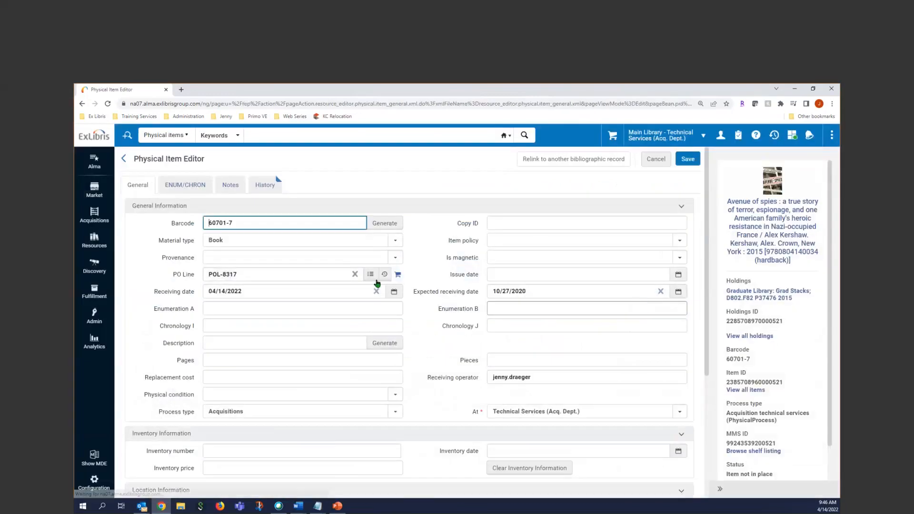
click(216, 222)
key(BackSpace)
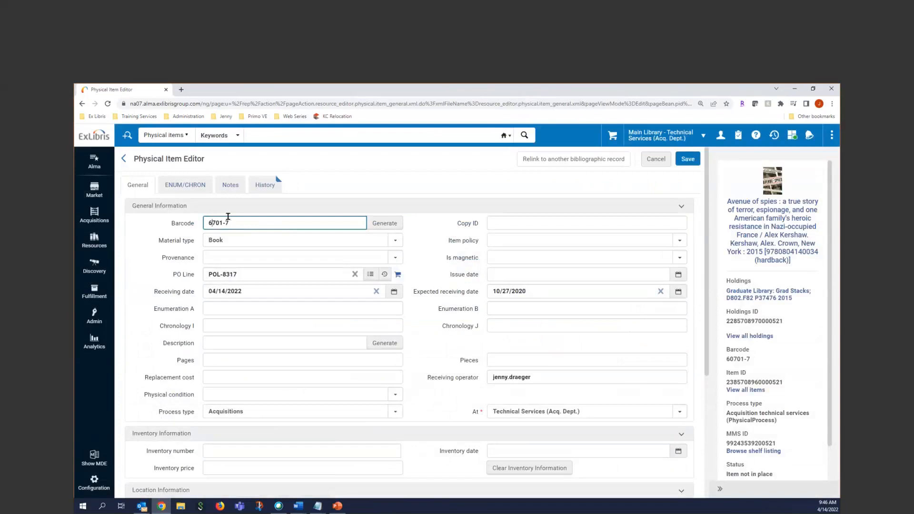
text(1)
click(688, 159)
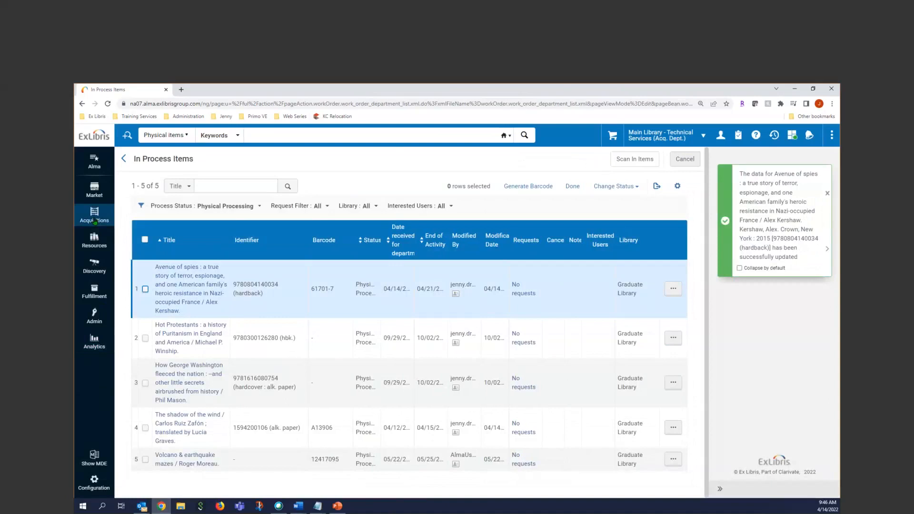
- Scan in Avenue of Spies under post-receiving processing with barcode 61701-7 and Done set to Yes, acknowledging the transit notice
click(95, 221)
click(151, 429)
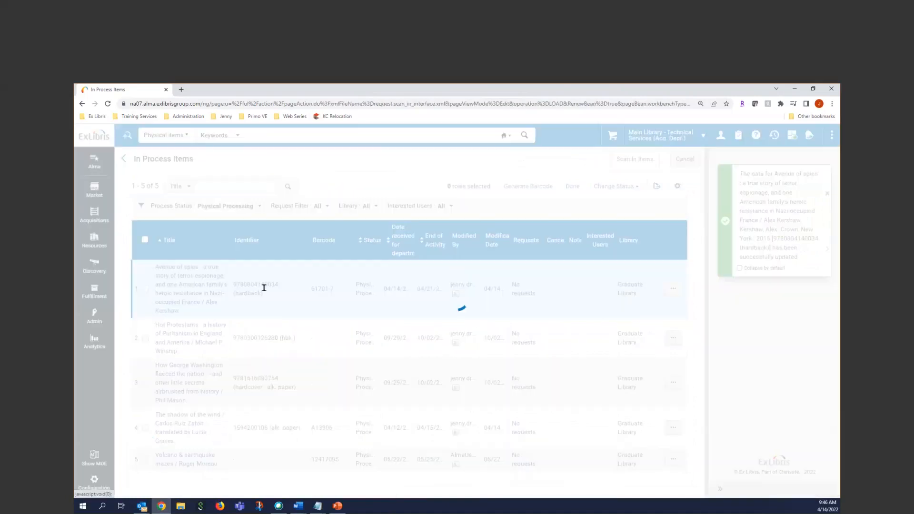
text(61701-7)
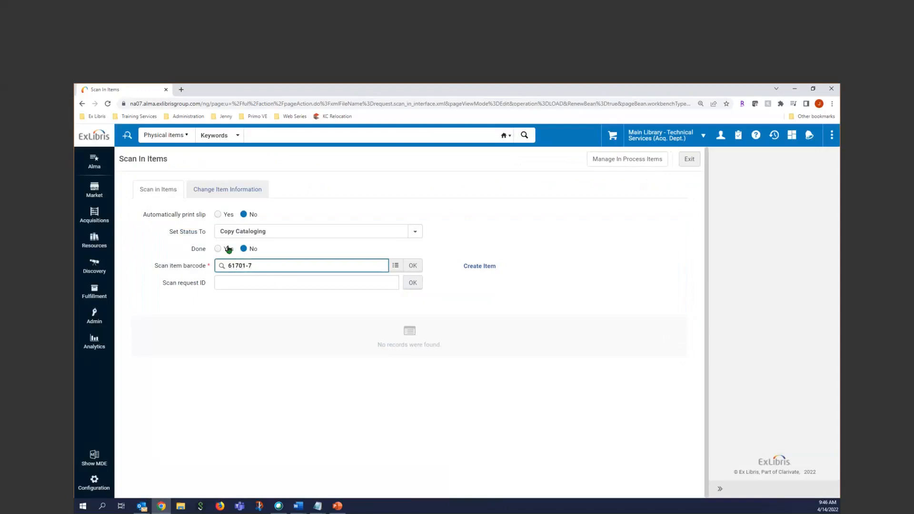
click(226, 253)
click(218, 249)
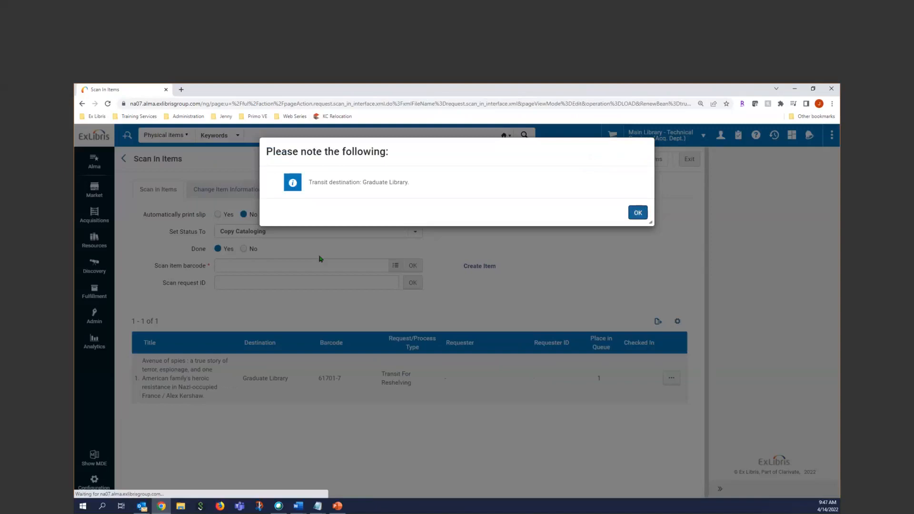
click(638, 213)
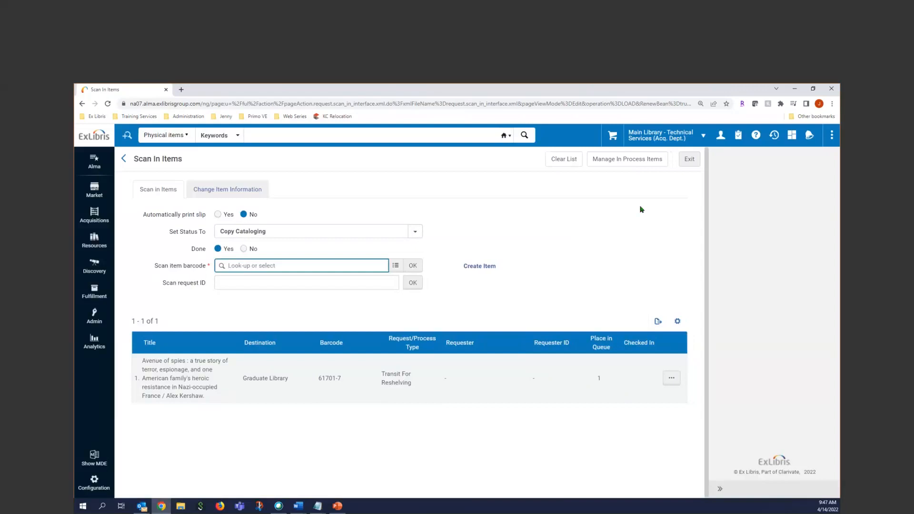
- Change the current physical location to Graduate Library - Graduate Library Circulation
click(672, 142)
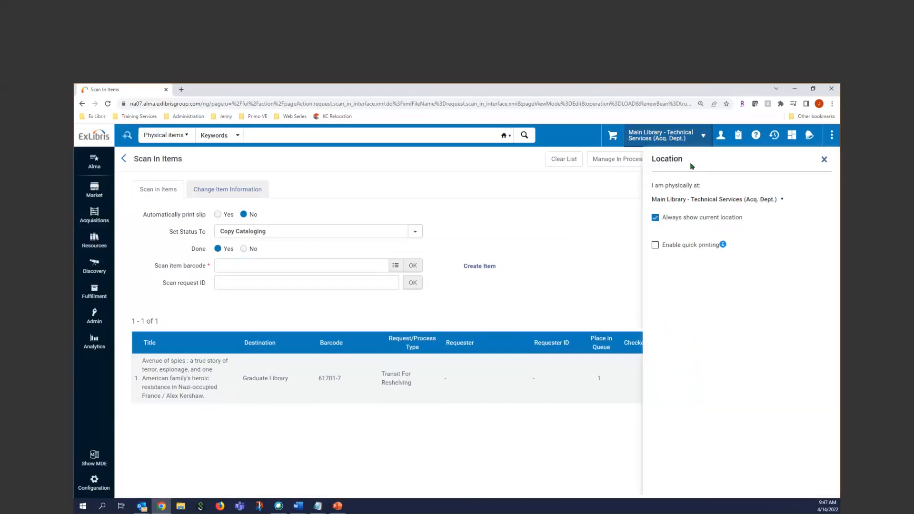
click(689, 199)
scroll(694, 290, down, 2)
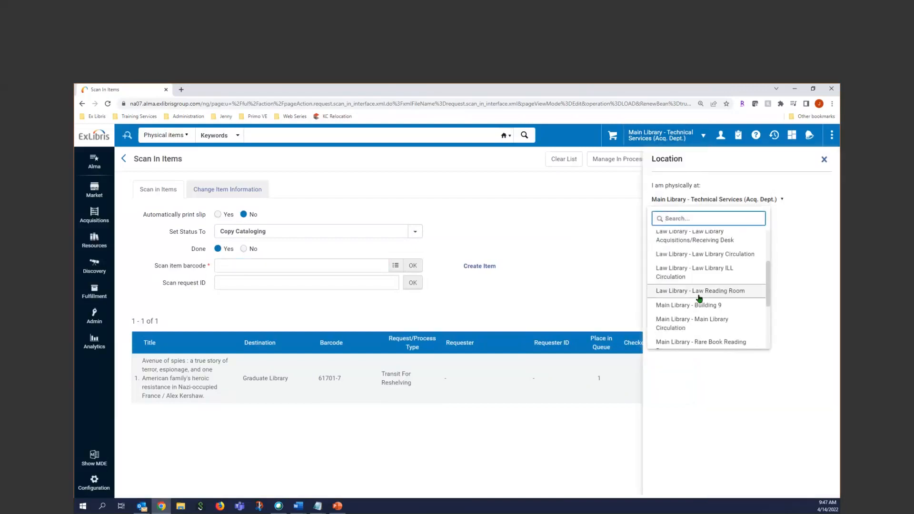
scroll(702, 324, down, 2)
scroll(690, 305, up, 4)
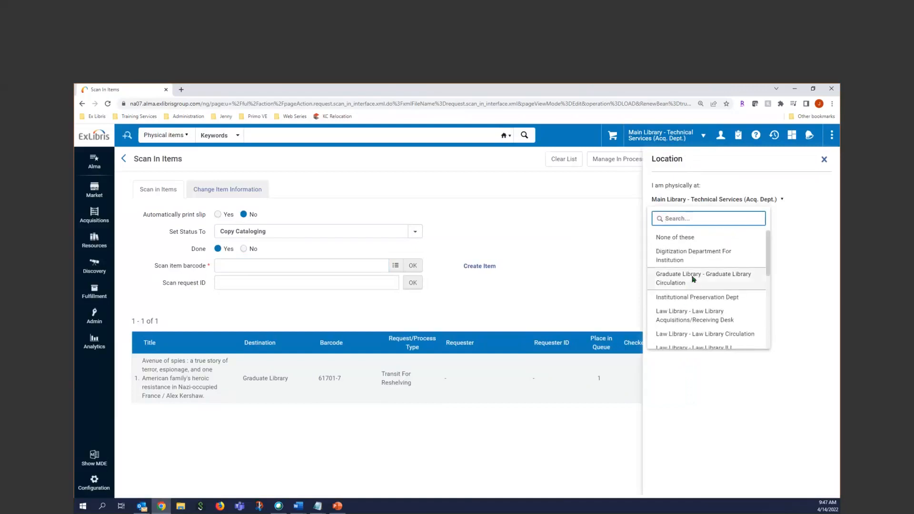
click(691, 284)
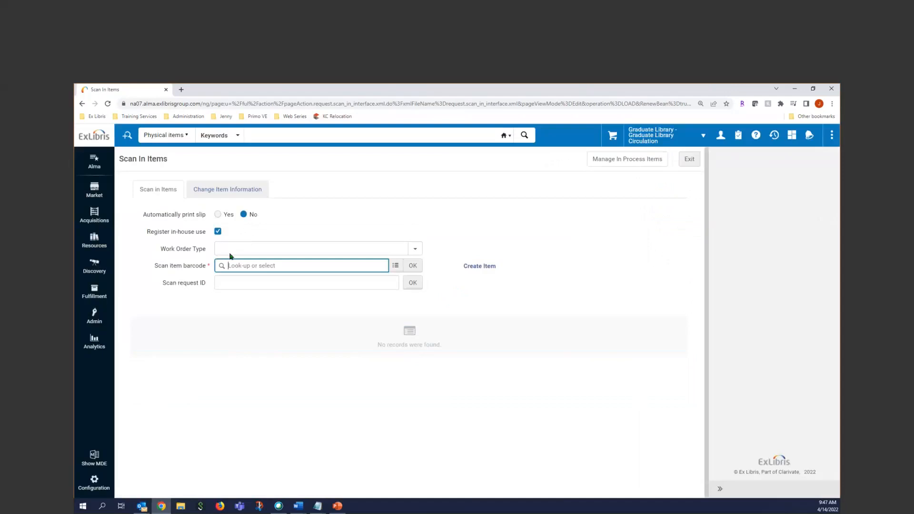
- Turn off registering in-house use and open Scan In Items from the fulfillment resource requests
click(218, 232)
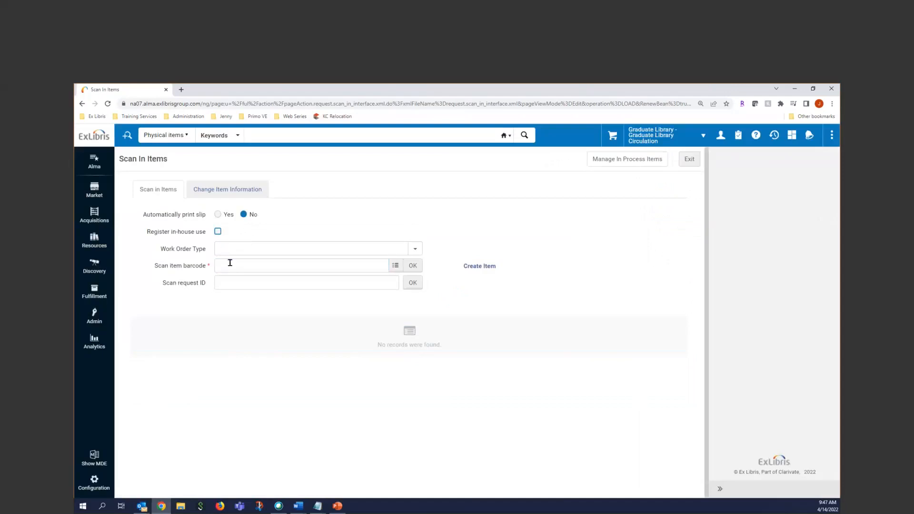
click(230, 262)
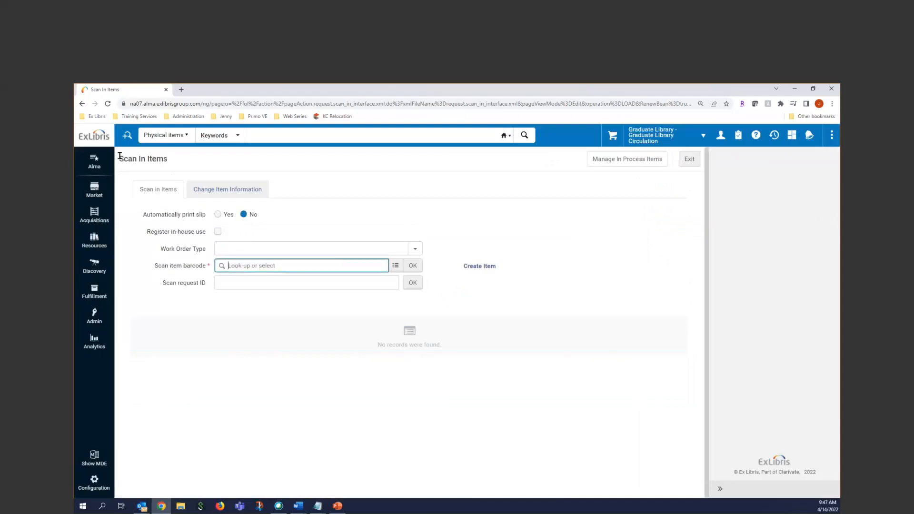
click(102, 292)
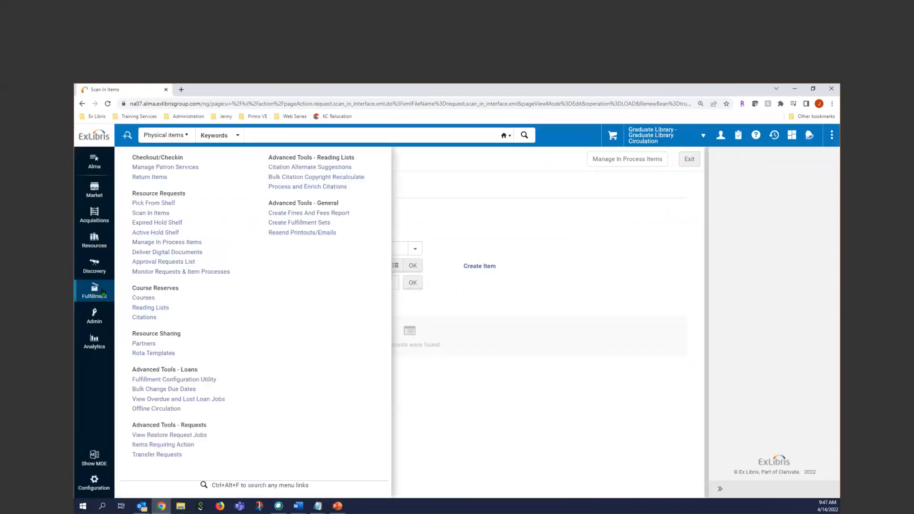
click(158, 214)
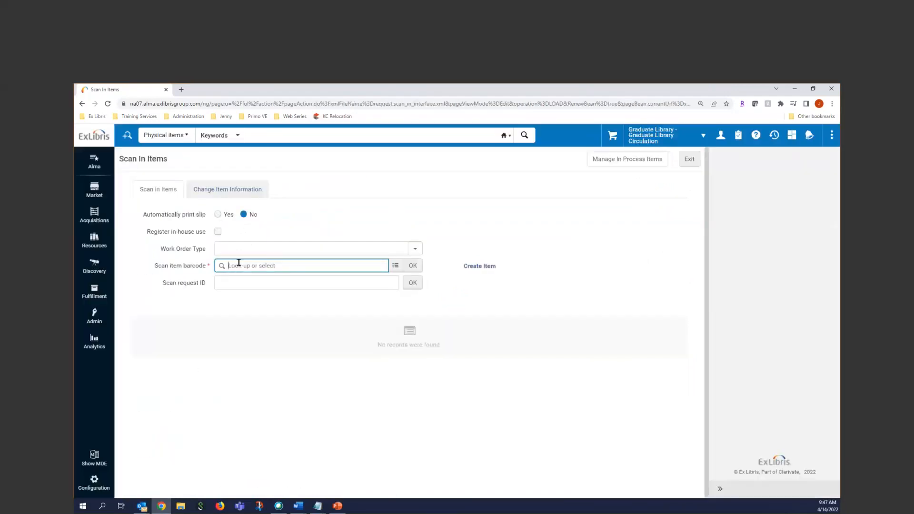
- Scan in barcodes 61701-7 and 61701-8 at the Graduate Library circulation desk
text(61781-7)
key(Return)
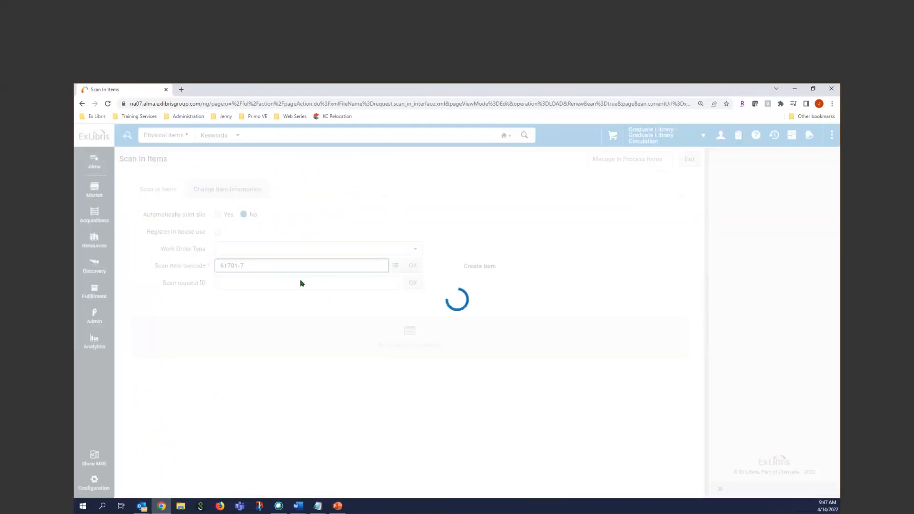
text(61701-8)
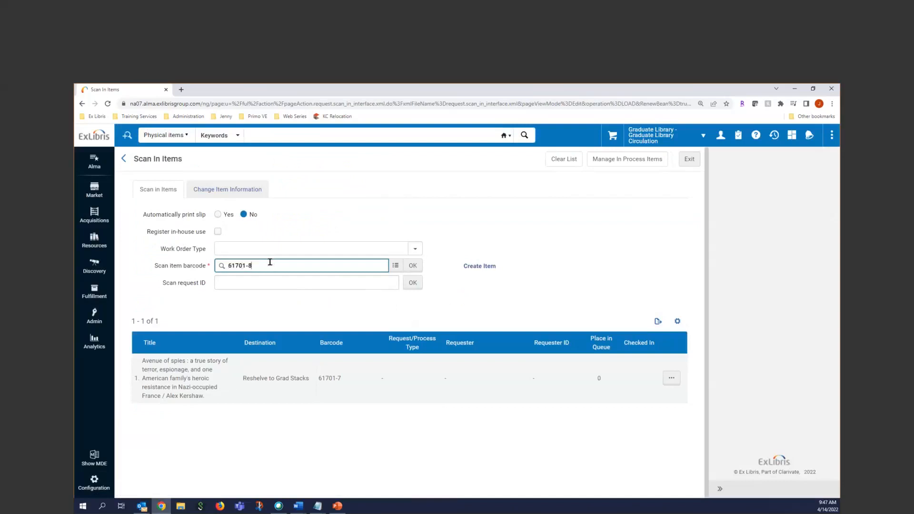
key(Return)
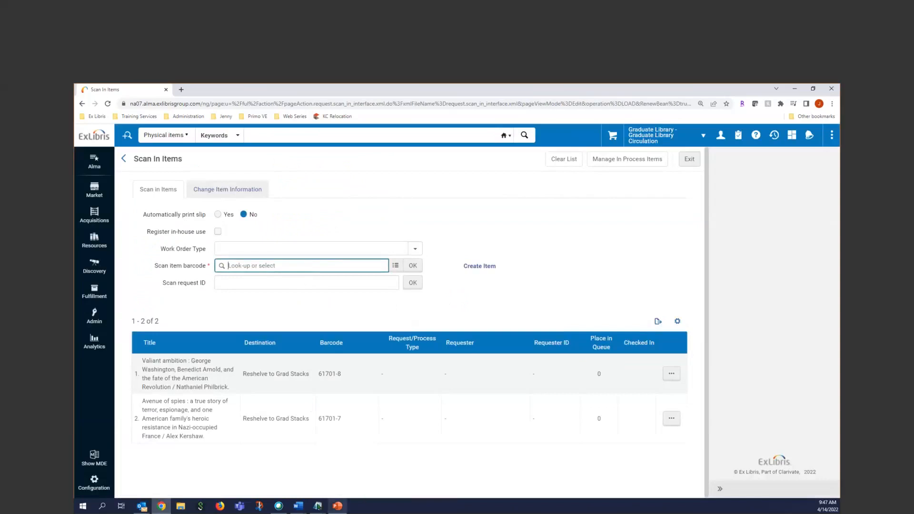
- Switch to PowerPoint, start the slide show at the Post-Receiving Processing slide, and advance to the slide on changing statuses
click(337, 506)
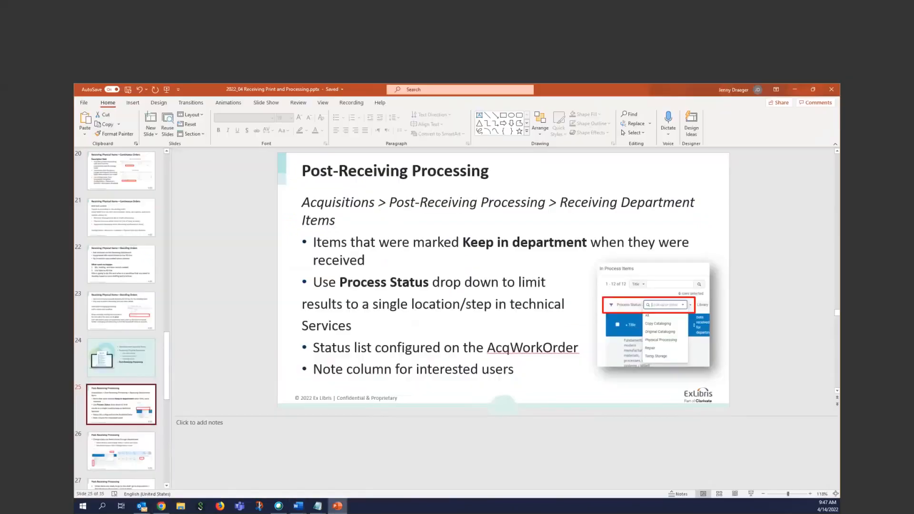
click(751, 494)
click(455, 347)
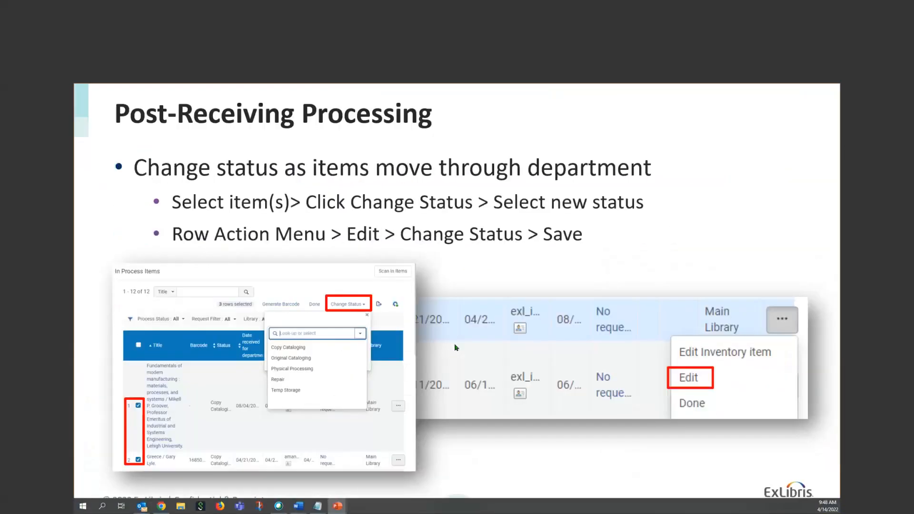